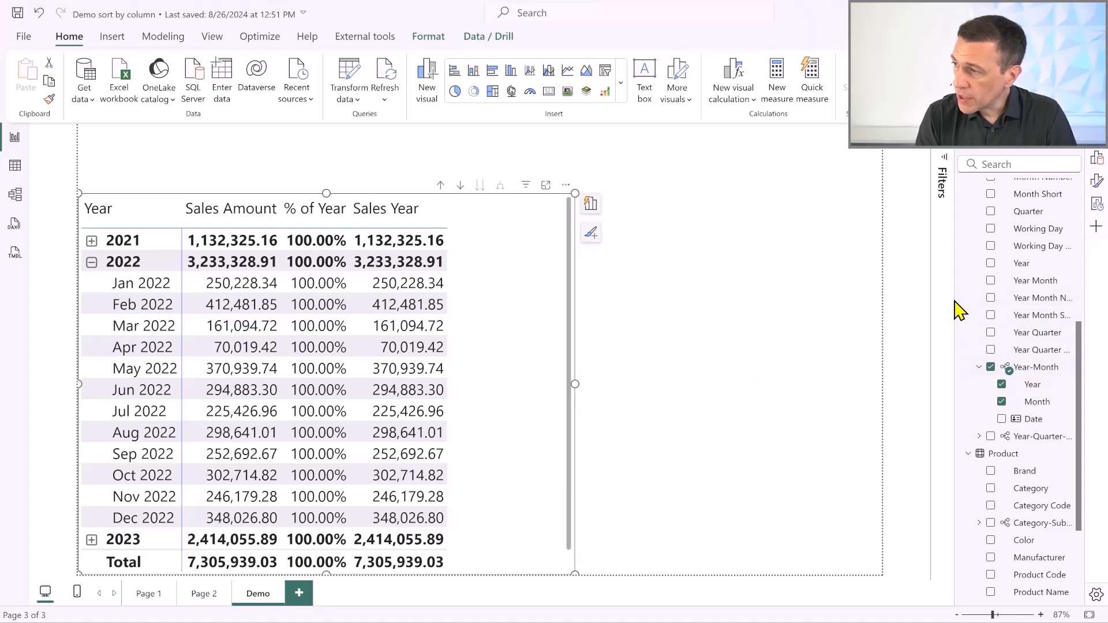
- Check which column the Year Month Short column of the Date table is sorted by
left_click(1038, 319)
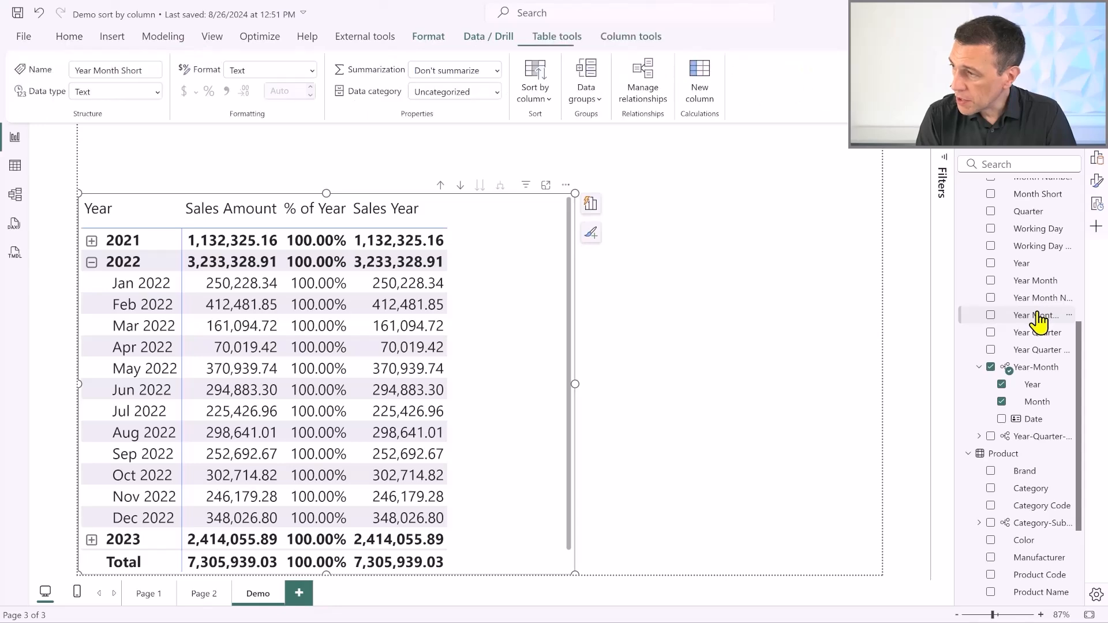
left_click(545, 104)
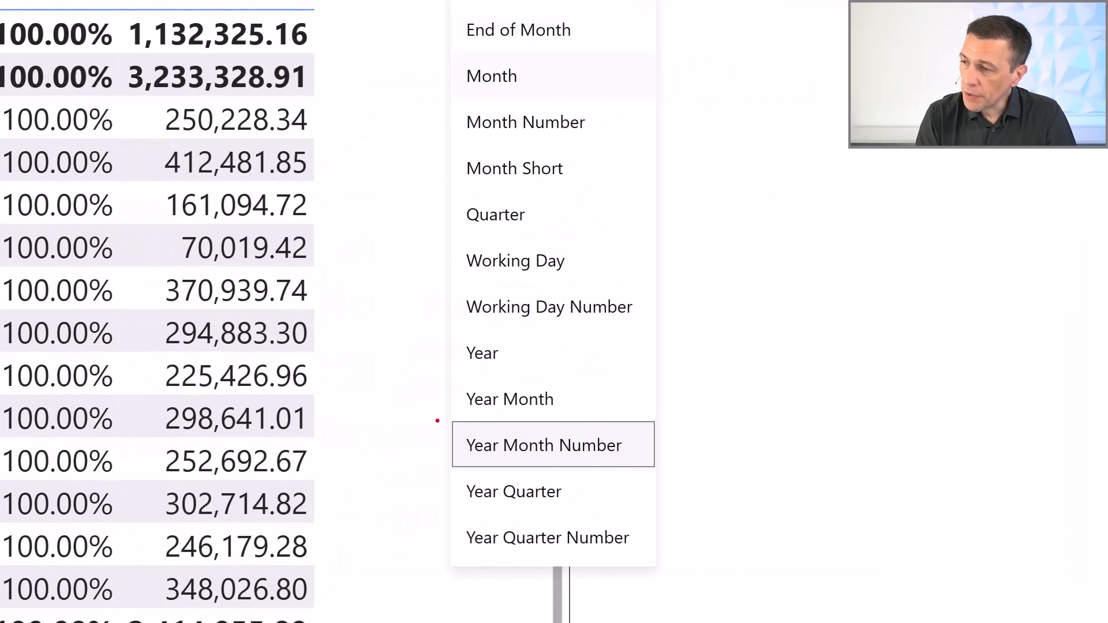
mouse_move(438, 421)
left_mouse_down()
mouse_move(705, 461)
mouse_move(710, 473)
left_mouse_up()
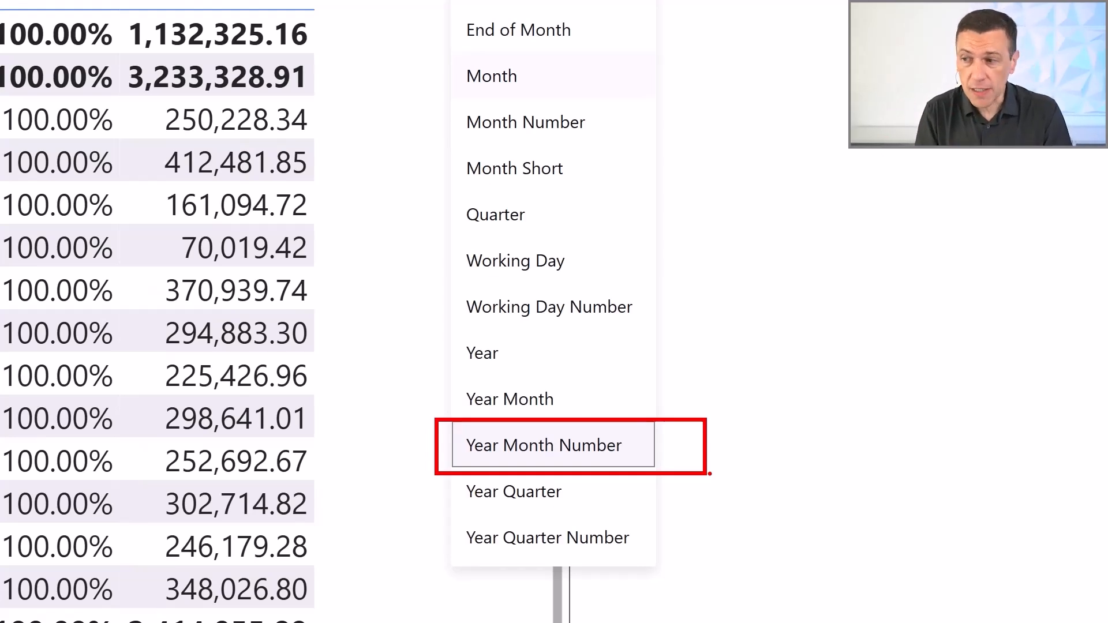
key("Escape")
left_click(390, 166)
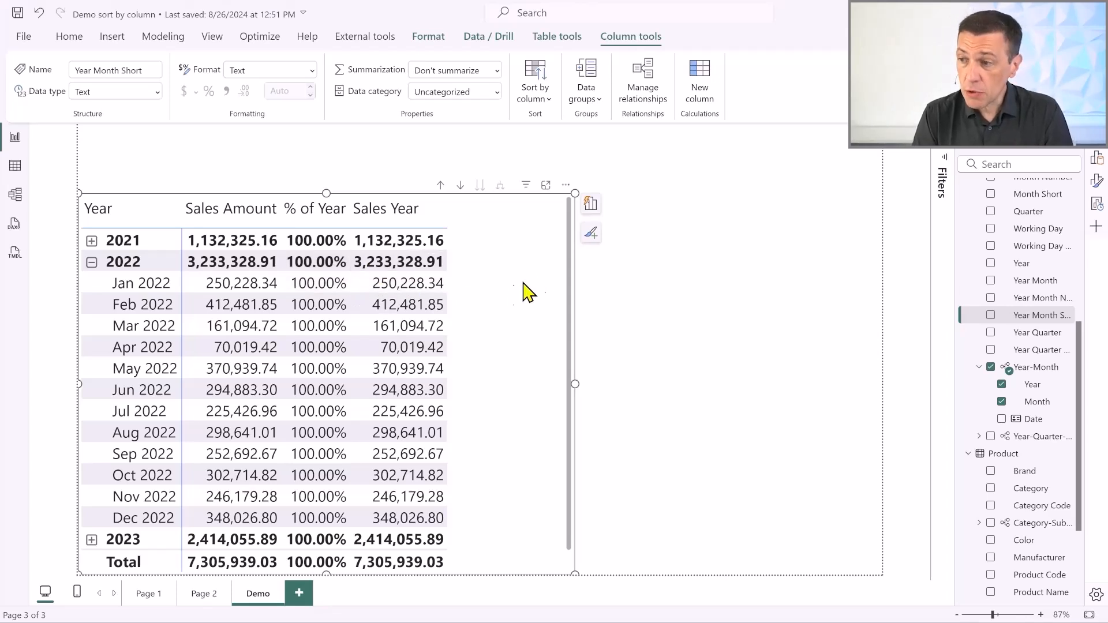
- Examine the formula of the % of Year measure, in particular the Sales Year denominator, and leave it unedited
scroll(1045, 315, "up", 4)
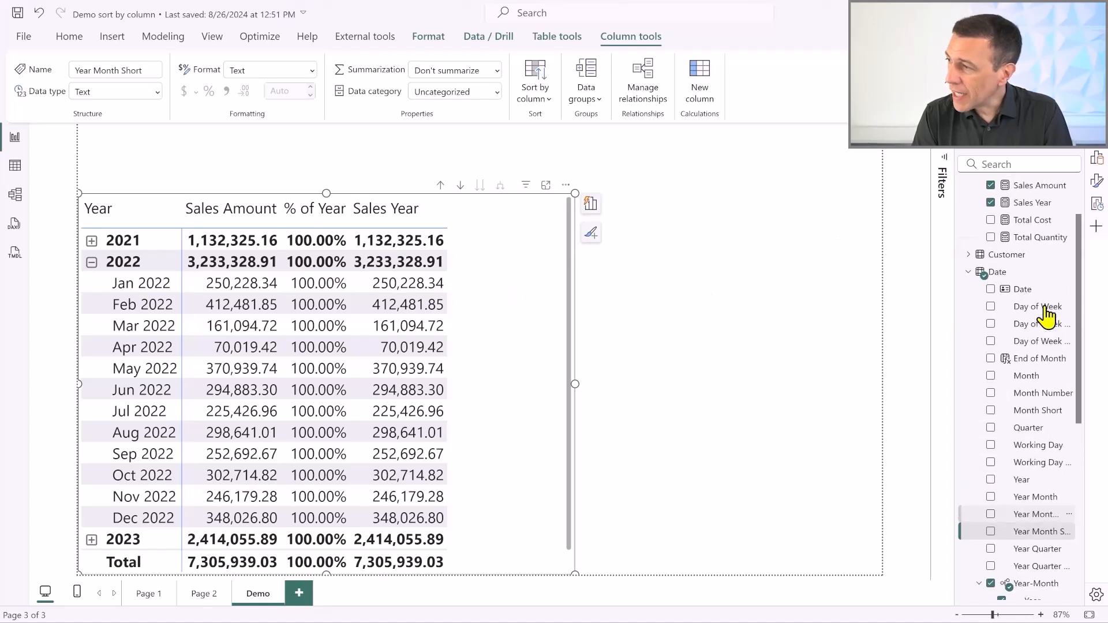
scroll(1046, 315, "up", 3)
left_click(1025, 206)
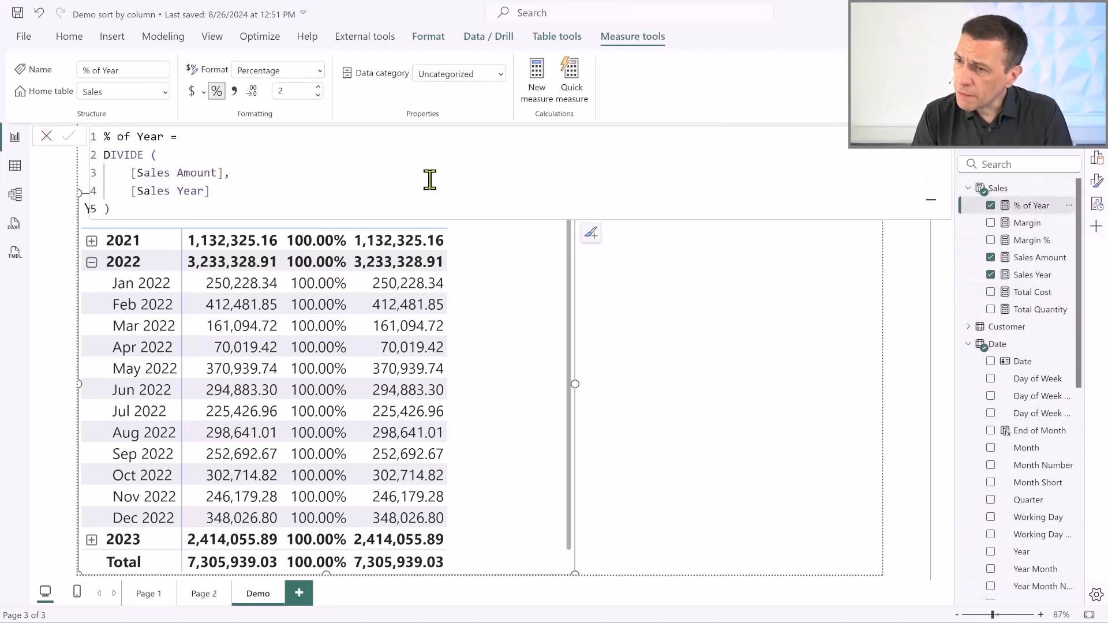
scroll(430, 179, "up", 2)
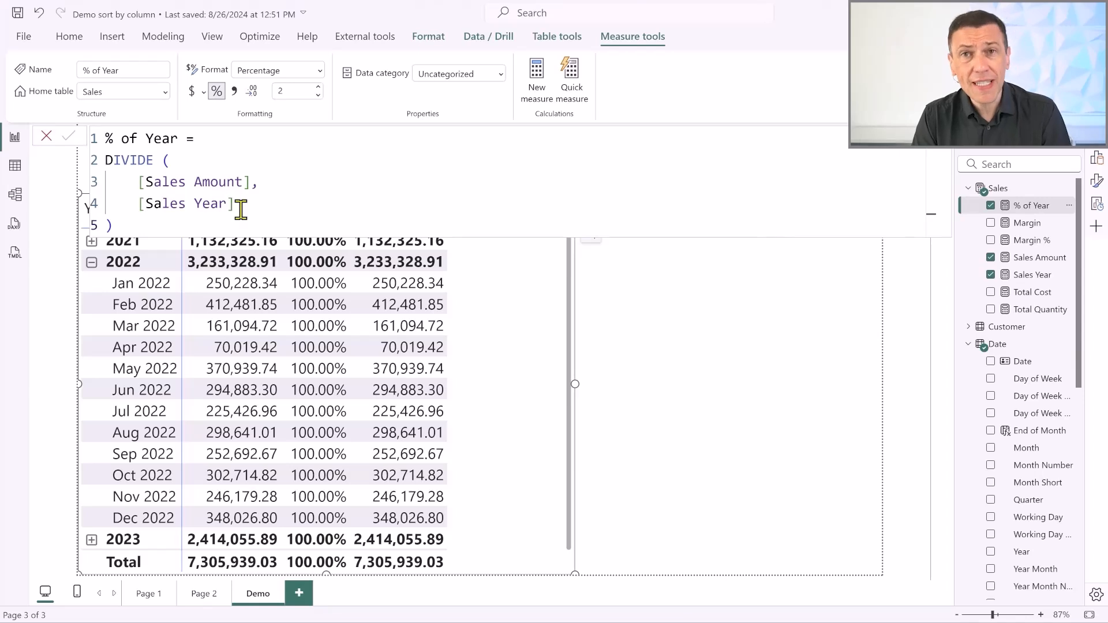
left_click_drag(241, 209, 136, 204)
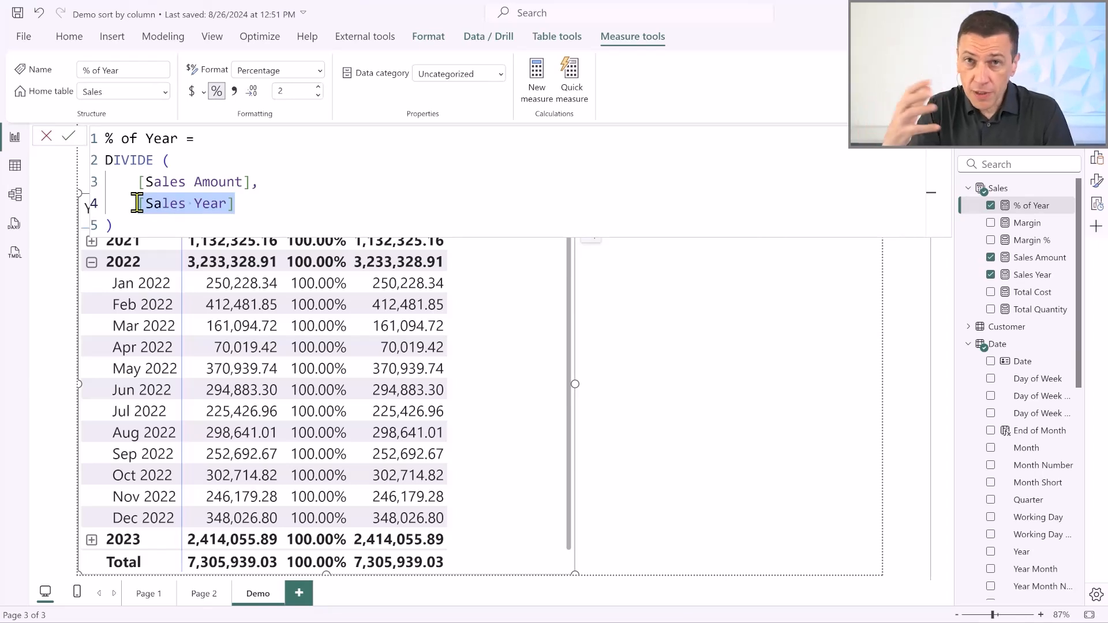
key("Escape")
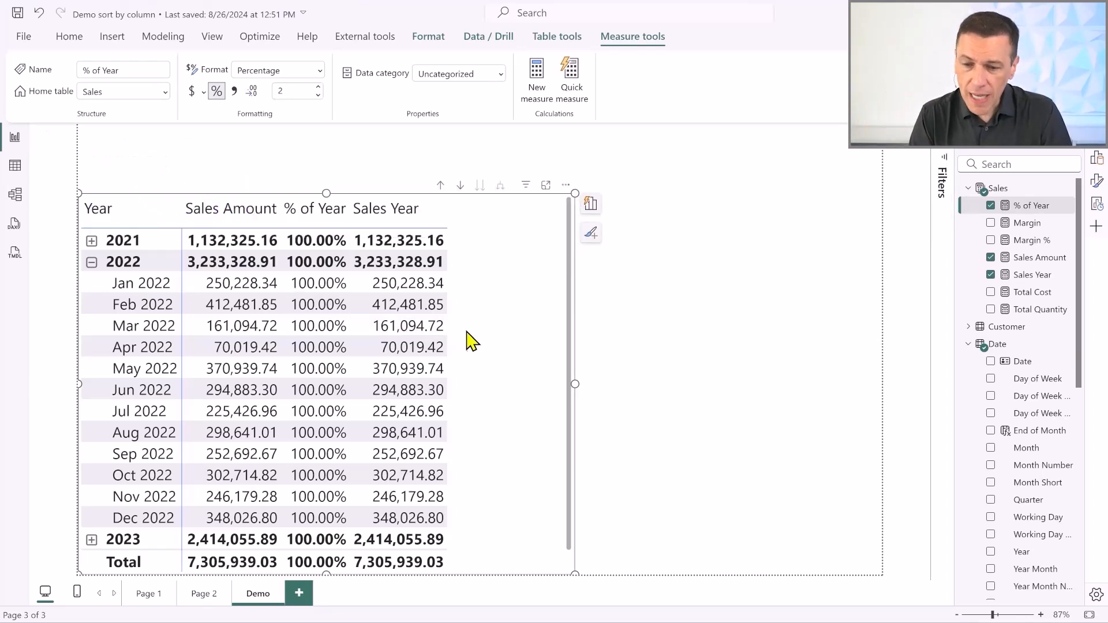
left_click_drag(360, 316, 453, 335)
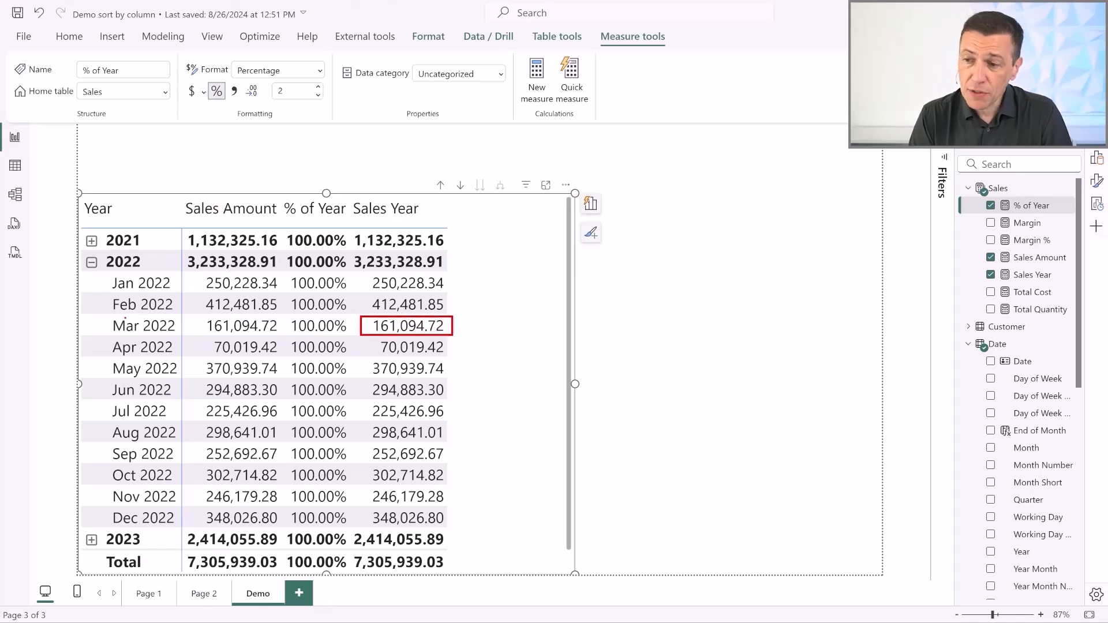
left_click_drag(109, 318, 184, 337)
left_click_drag(98, 254, 146, 271)
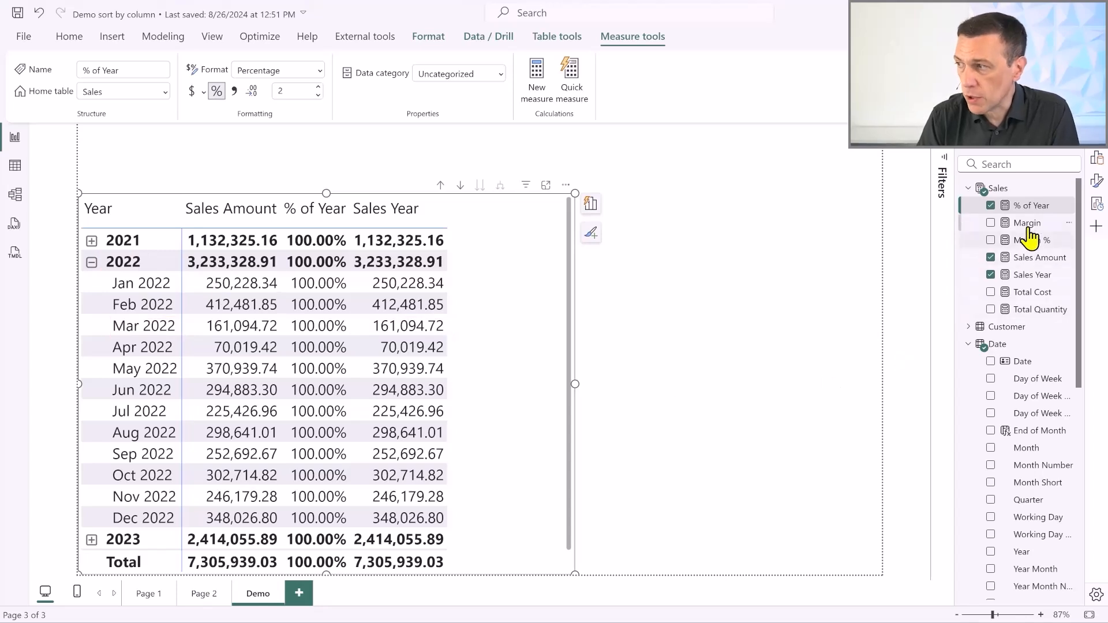
- Add REMOVEFILTERS( 'Date'[Year Month Short] ) as a filter argument to CALCULATE in the Sales Year measure and commit the formula
left_click(1031, 274)
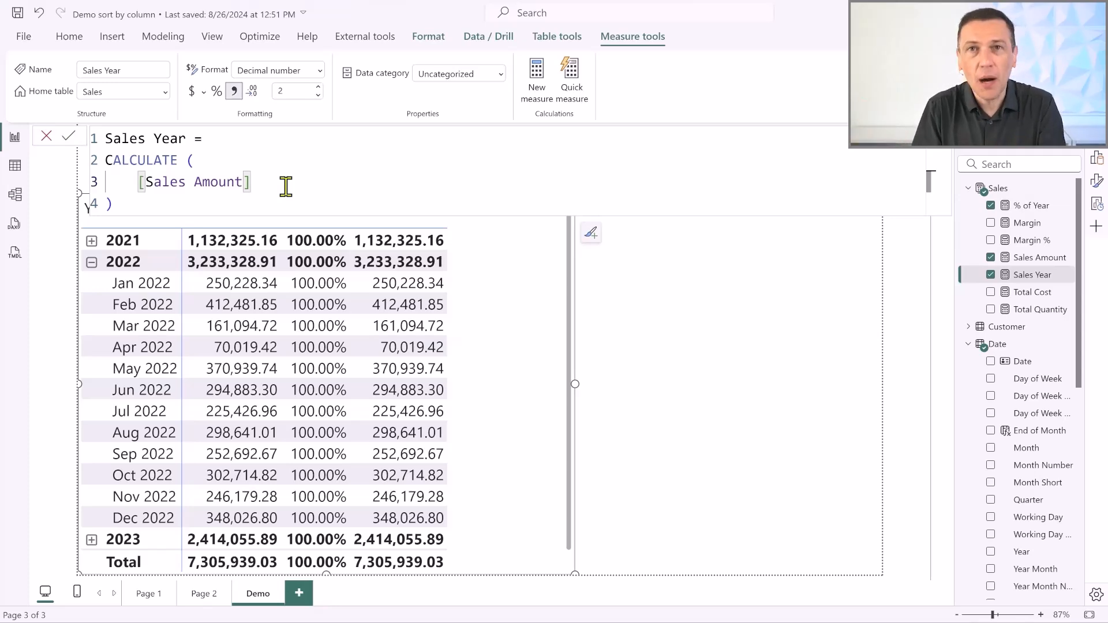
type(",")
key("shift+Return")
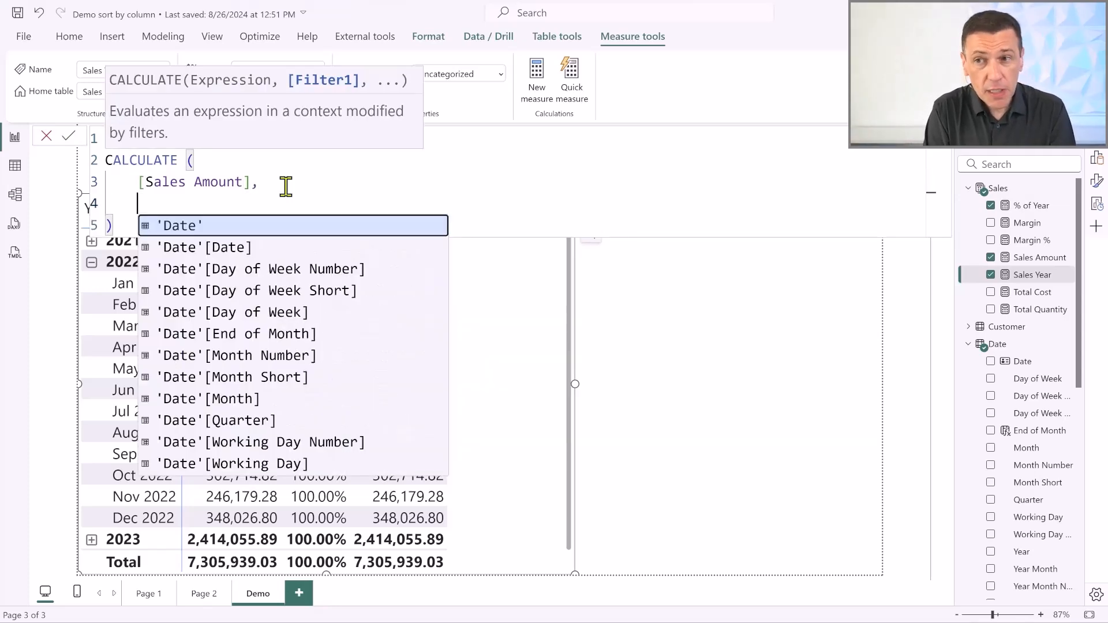
type("REMO")
key("Tab")
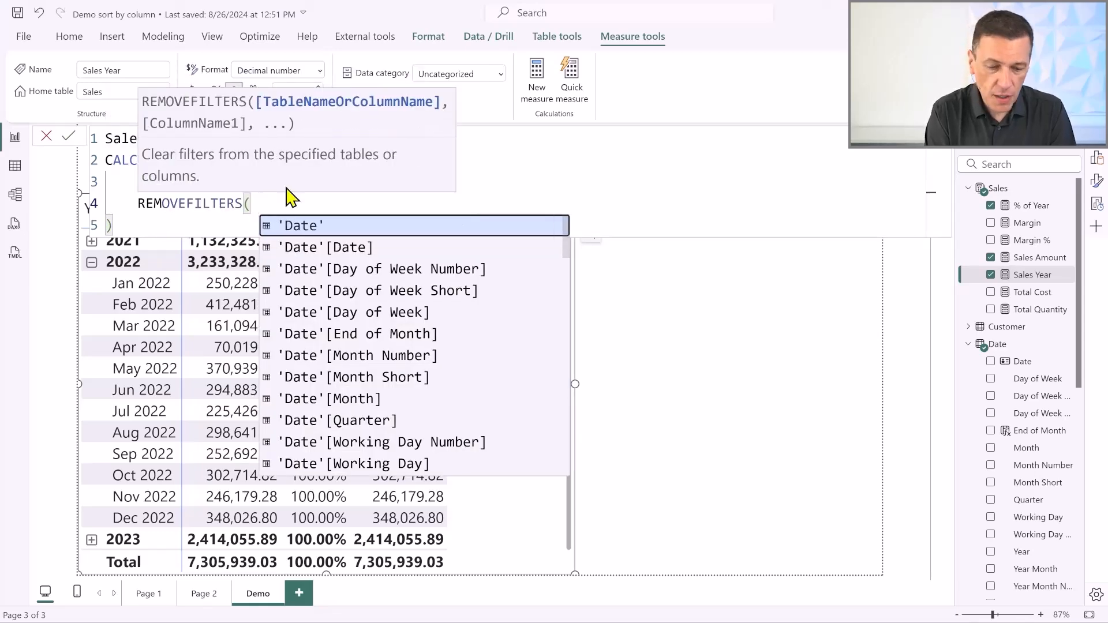
type("Sho")
key("Down")
key("Down")
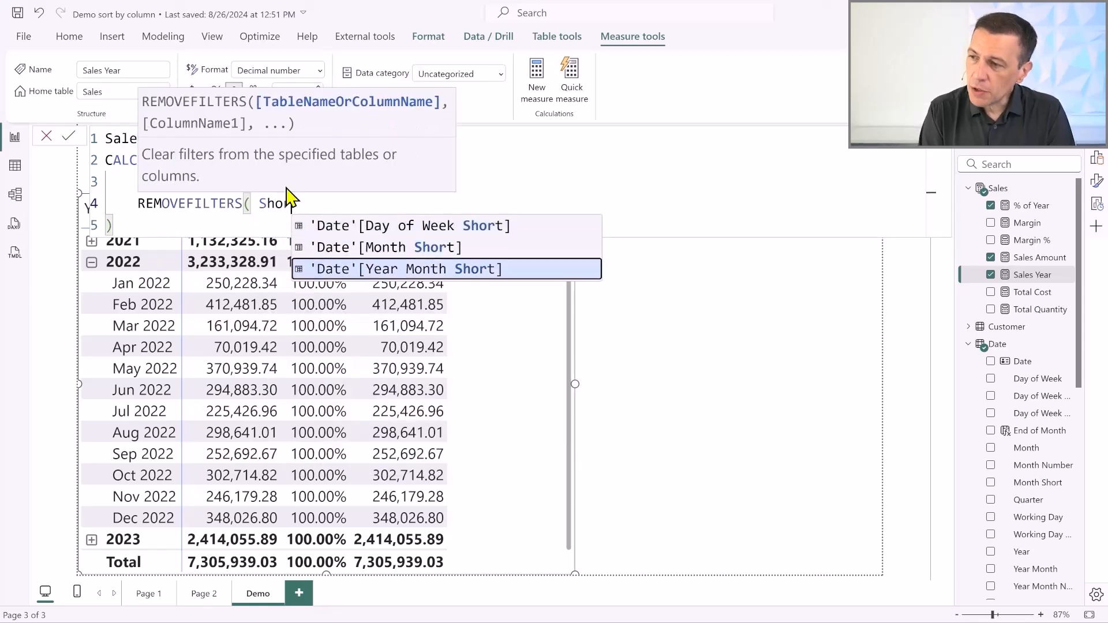
key("Tab")
type(")")
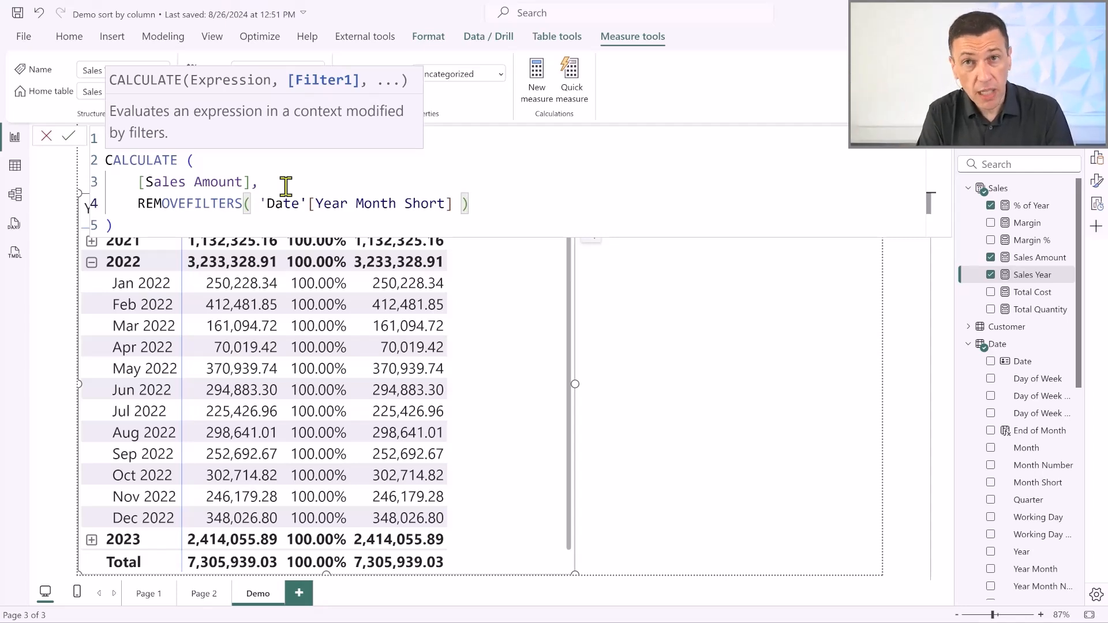
key("ctrl+Home")
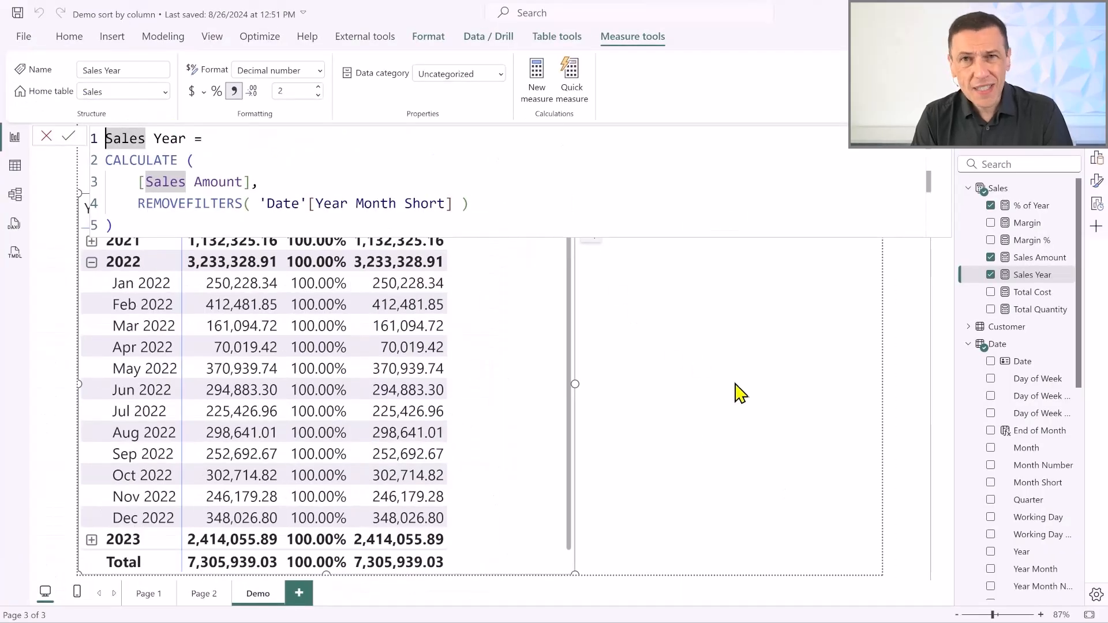
left_click(739, 392)
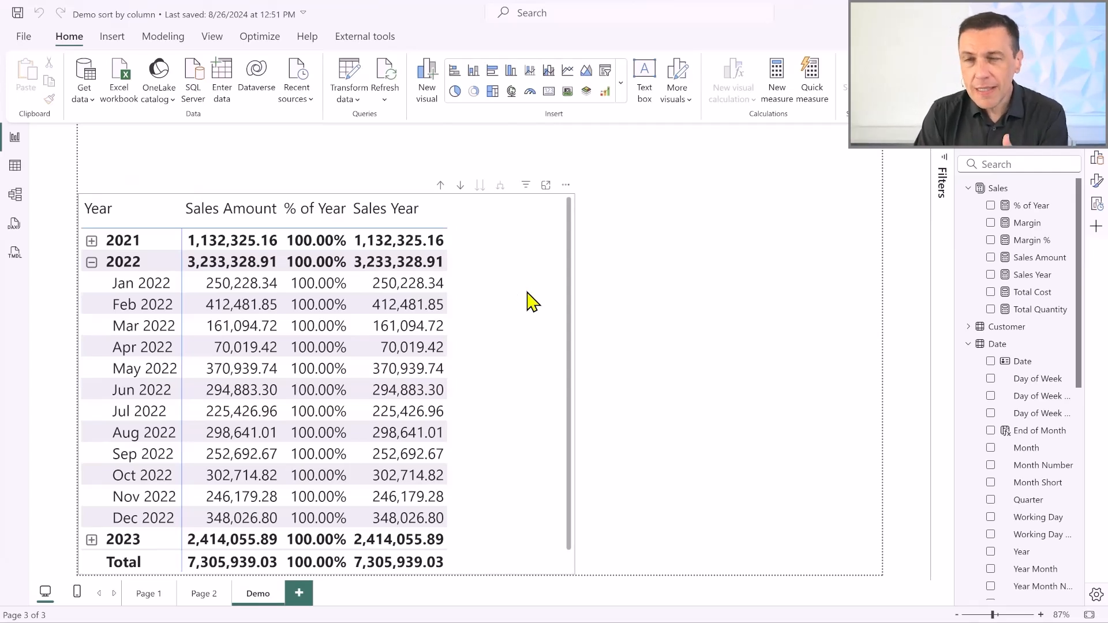
- Record a refresh of the visuals with Performance analyzer and run the matrix's query in DAX query view
left_click(260, 35)
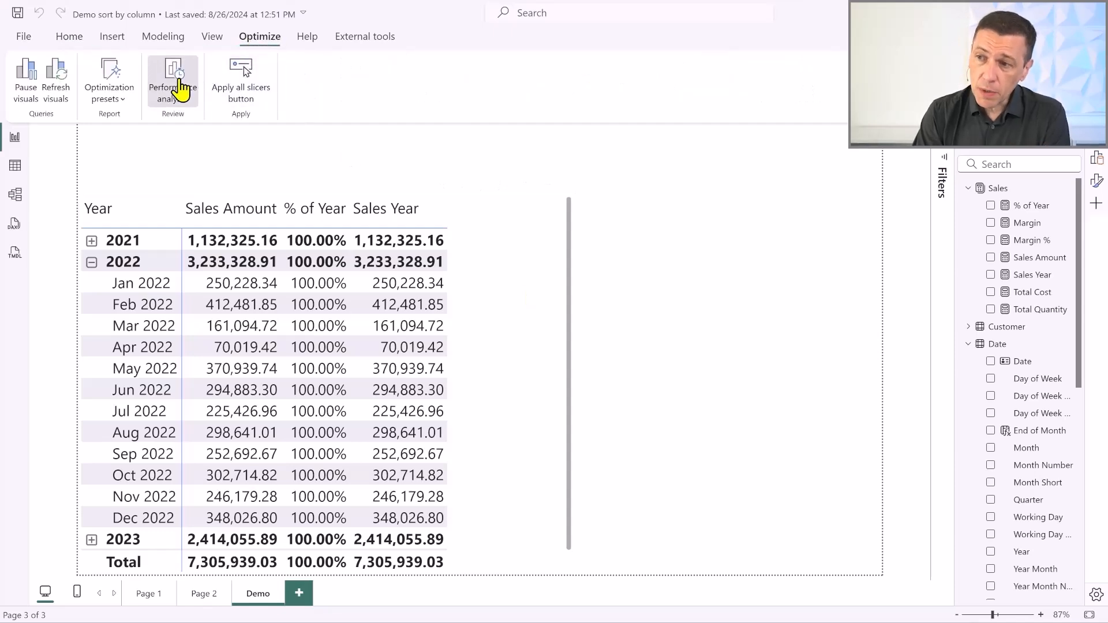
left_click(179, 81)
left_click(703, 163)
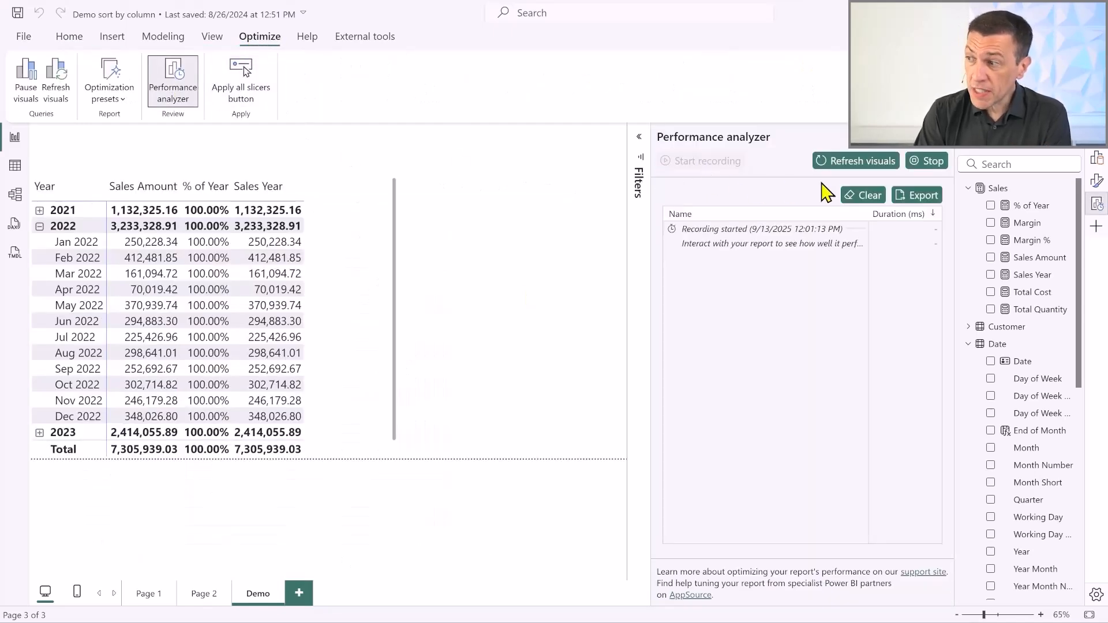
left_click(860, 162)
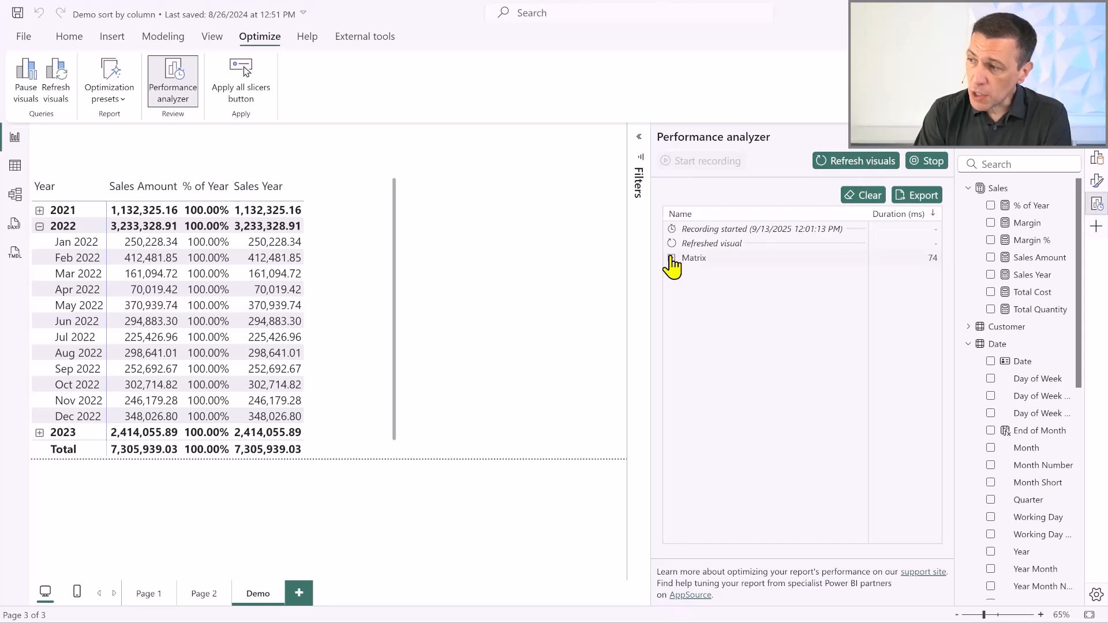
left_click(672, 259)
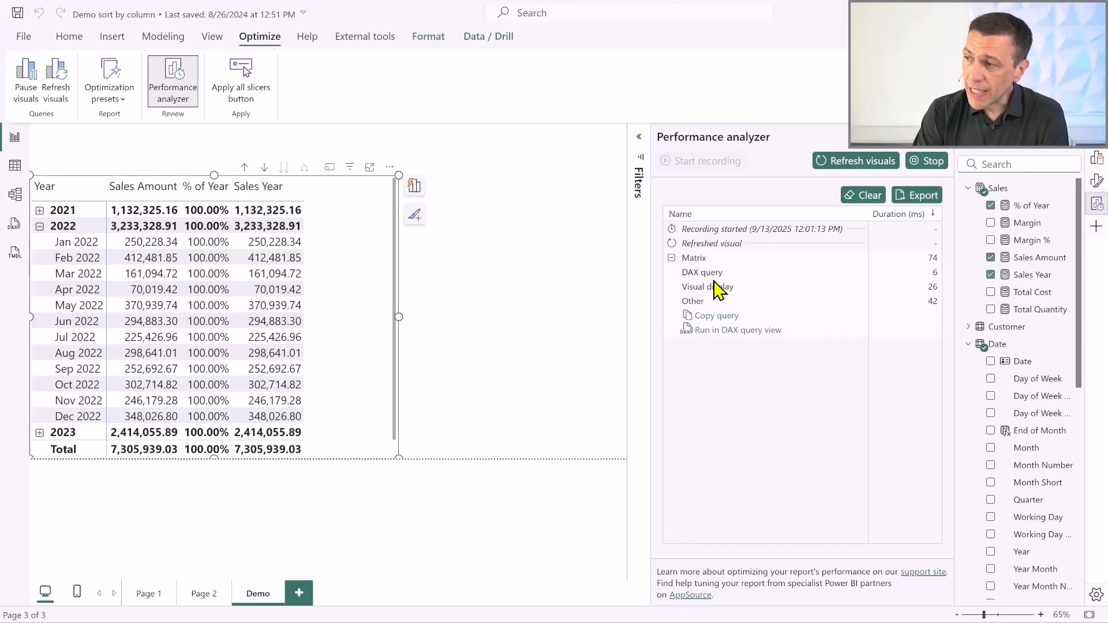
left_click(738, 330)
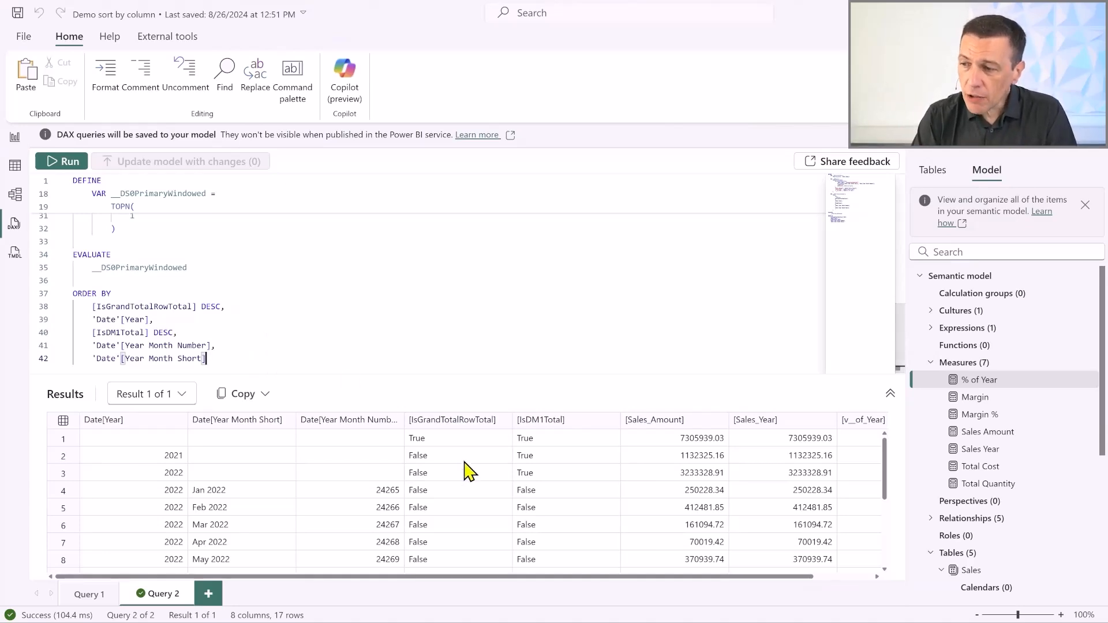
- Examine the matrix query's ROLLUPGROUP columns and the year, Year Month Short and Year Month Number columns in its results
scroll(256, 323, "up", 10)
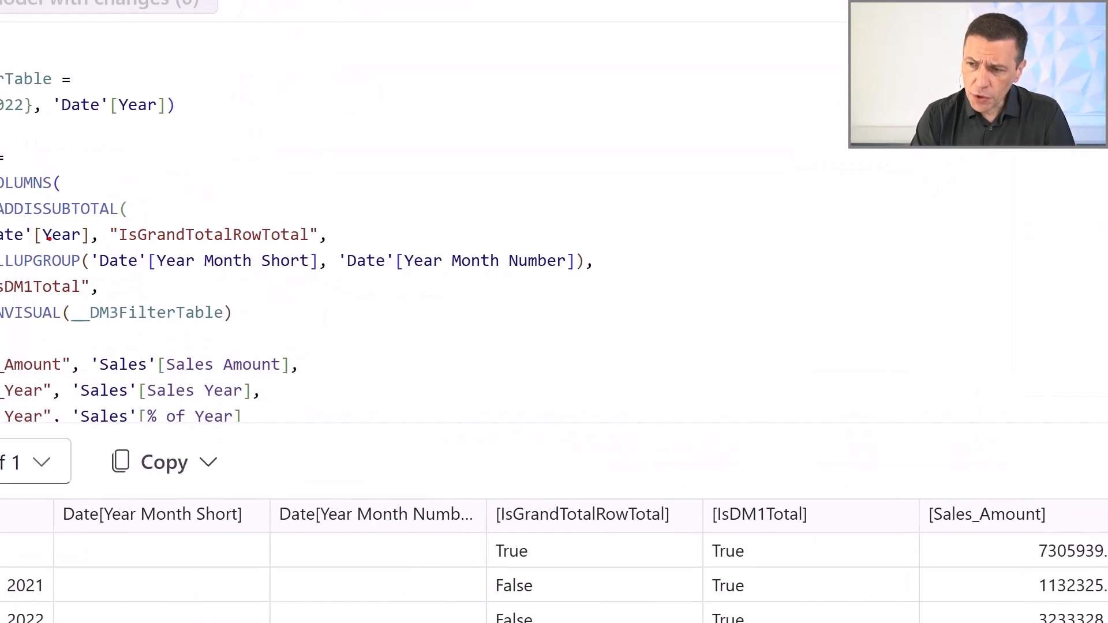
mouse_move(83, 241)
left_mouse_down()
mouse_move(175, 268)
mouse_move(601, 281)
left_mouse_up()
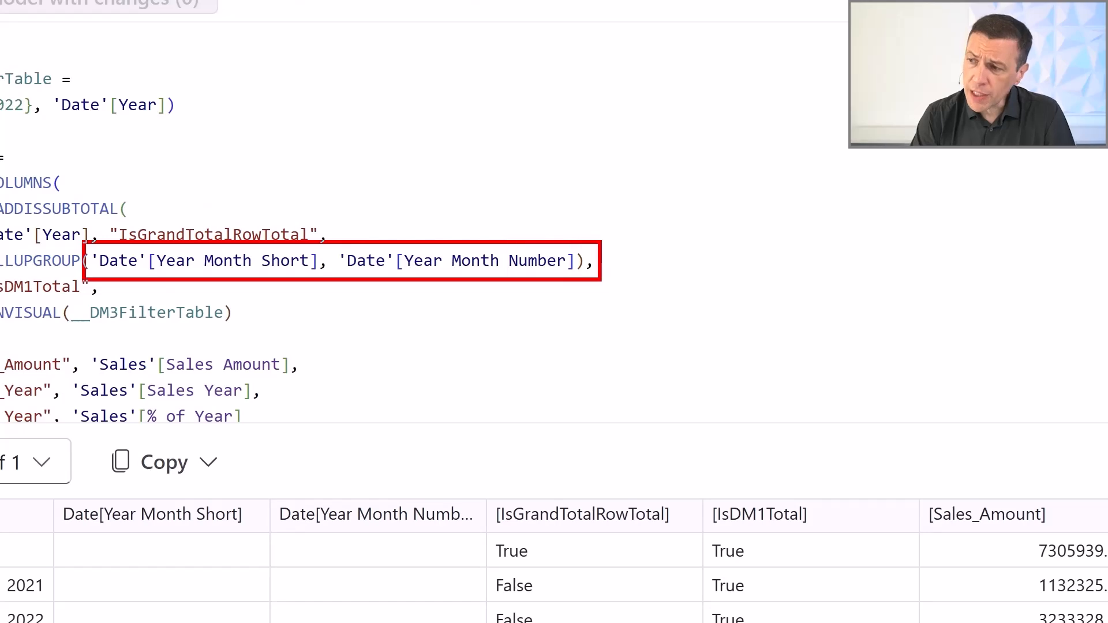
left_click_drag(395, 270, 598, 268)
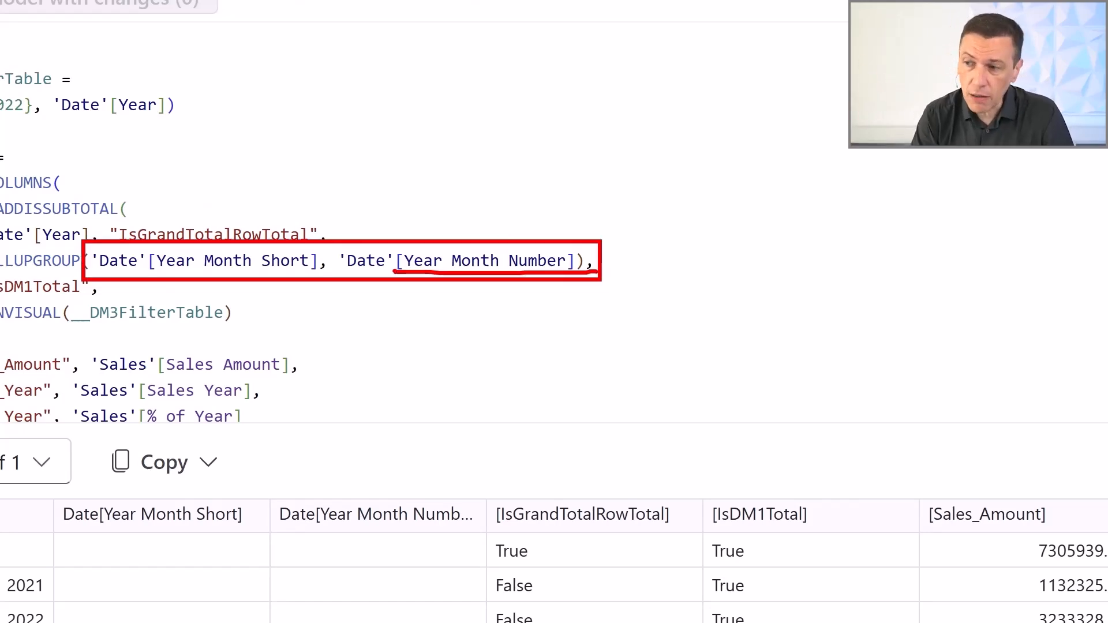
key("Escape")
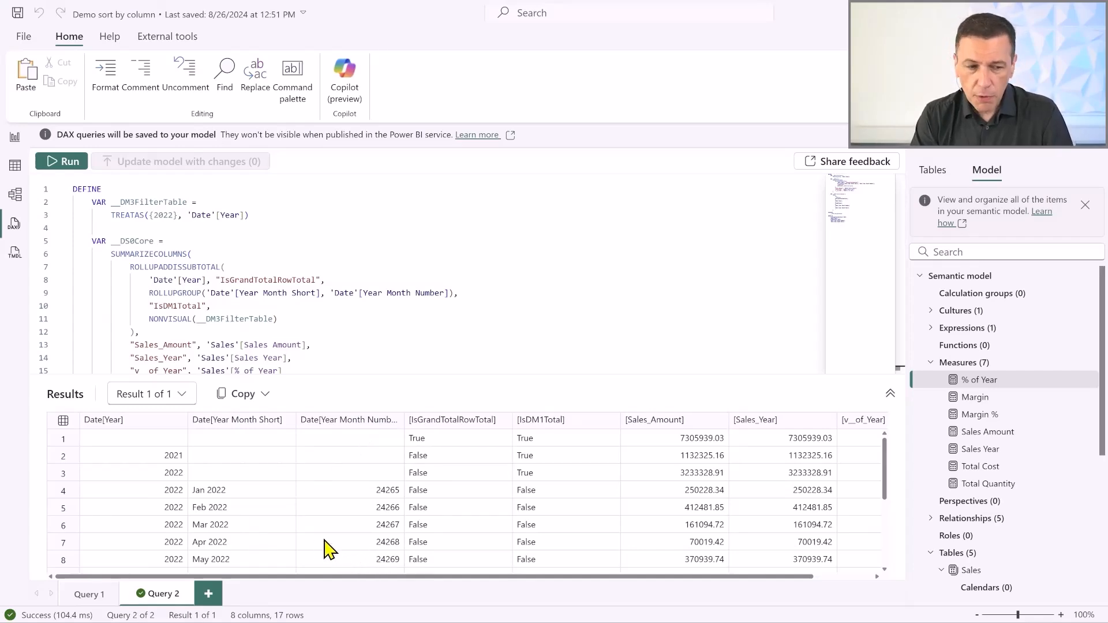
key("ctrl+1")
mouse_move(27, 312)
left_mouse_down()
mouse_move(243, 480)
mouse_move(205, 479)
left_mouse_up()
left_click_drag(214, 416, 285, 536)
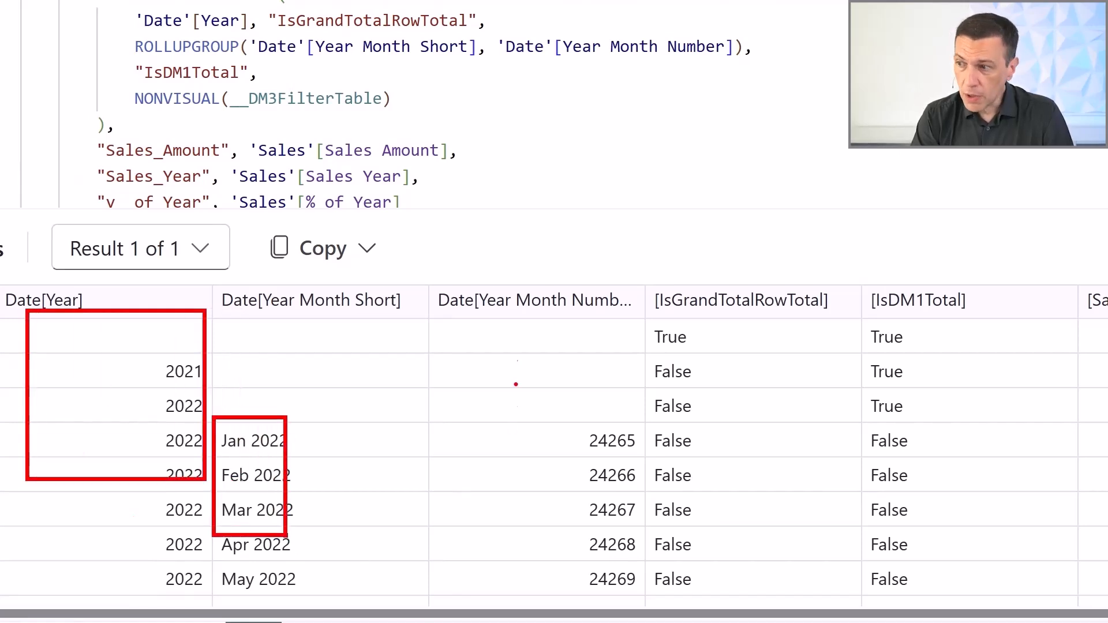
left_click_drag(440, 272, 646, 601)
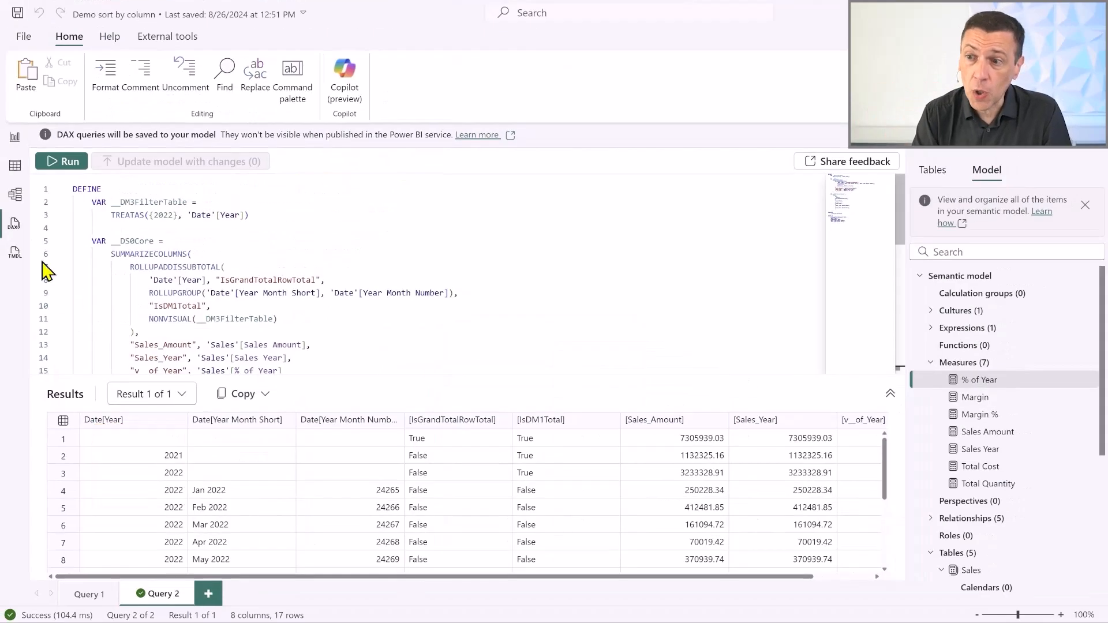
- Return to the Demo report page and close Performance analyzer
left_click(11, 141)
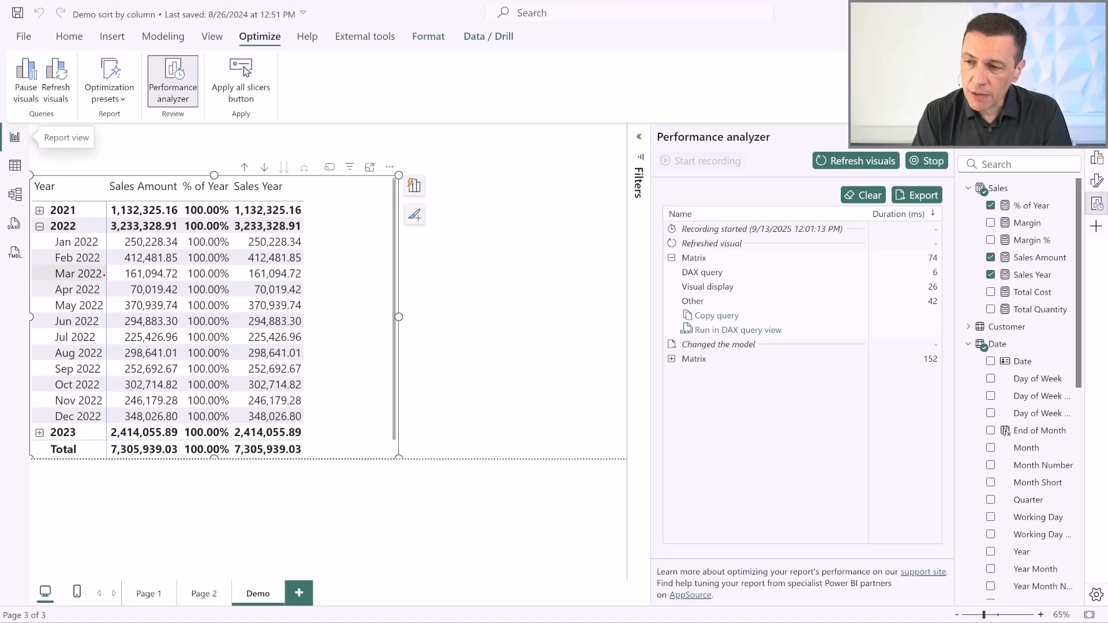
left_click_drag(101, 267, 182, 284)
left_click_drag(51, 265, 106, 282)
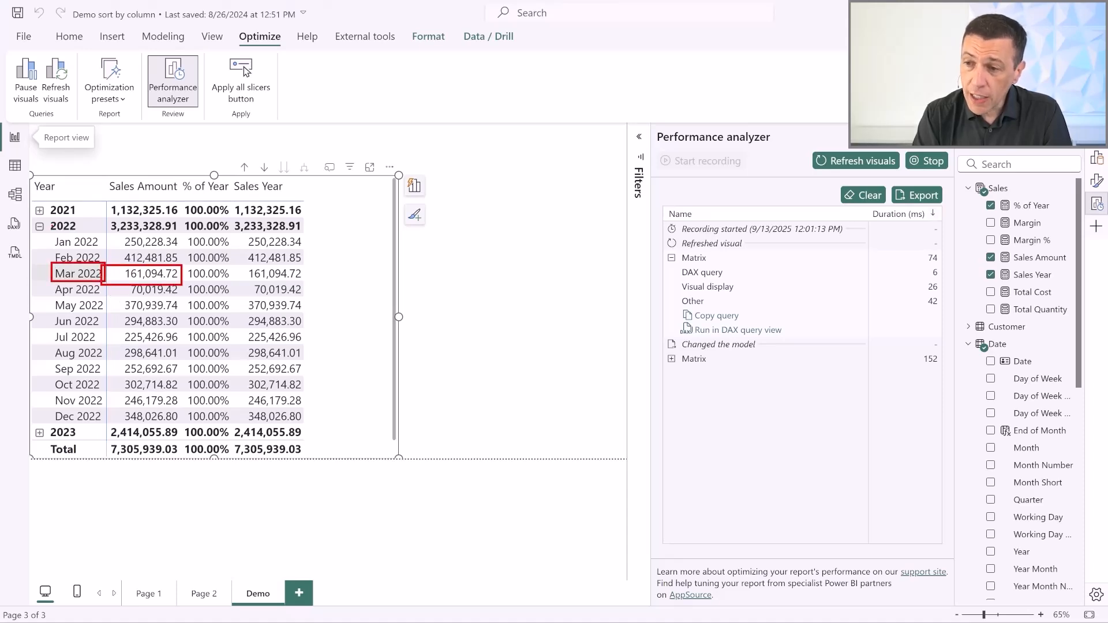
left_click_drag(45, 225, 78, 234)
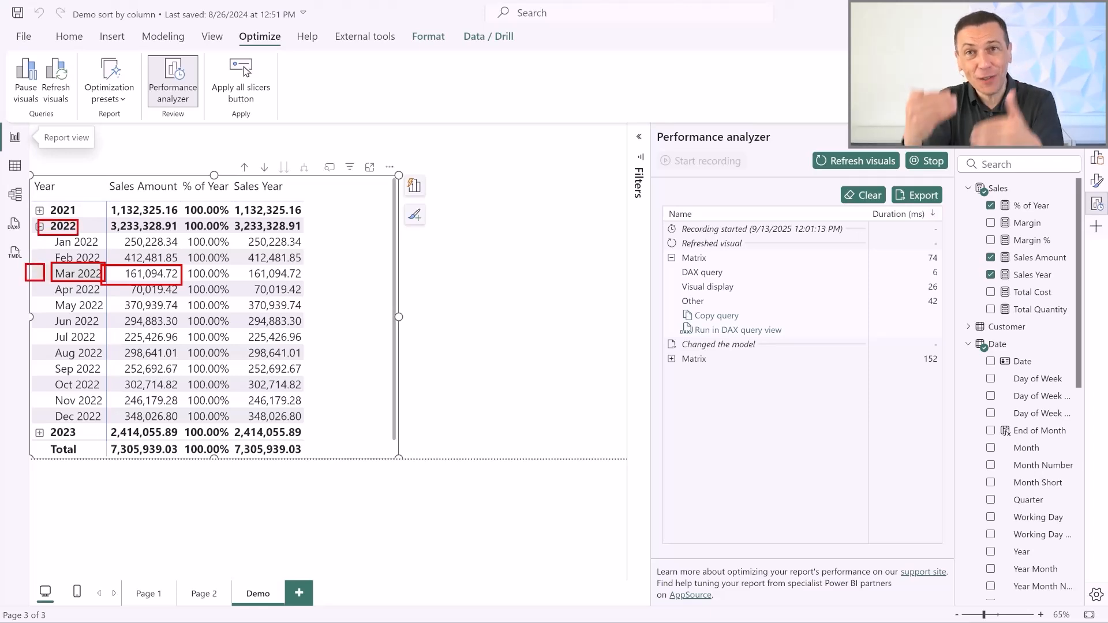
key("Escape")
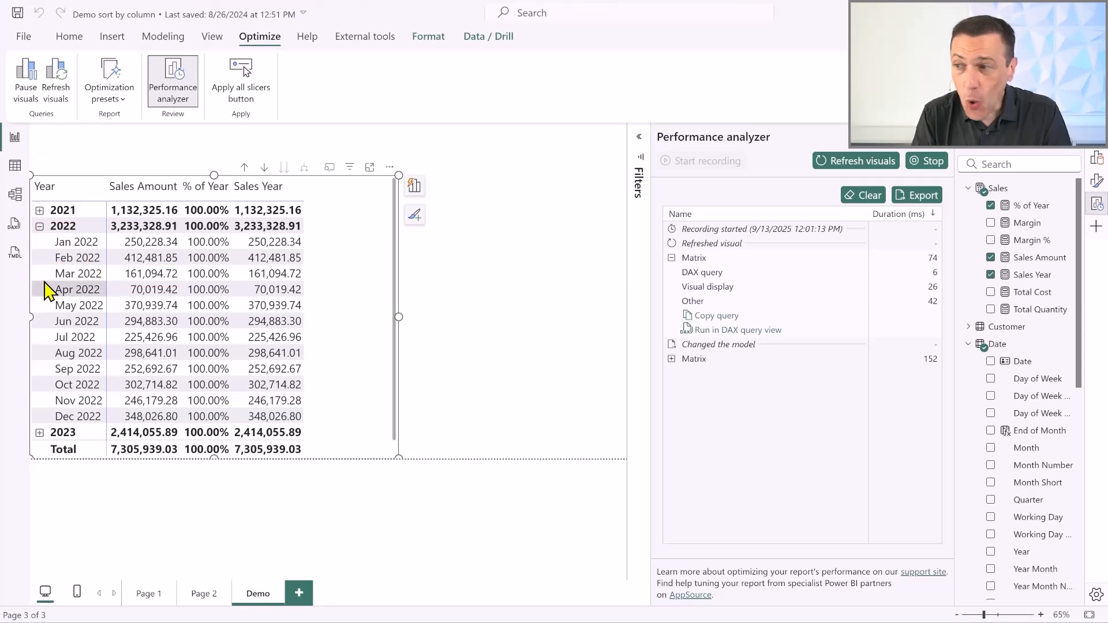
left_click(589, 237)
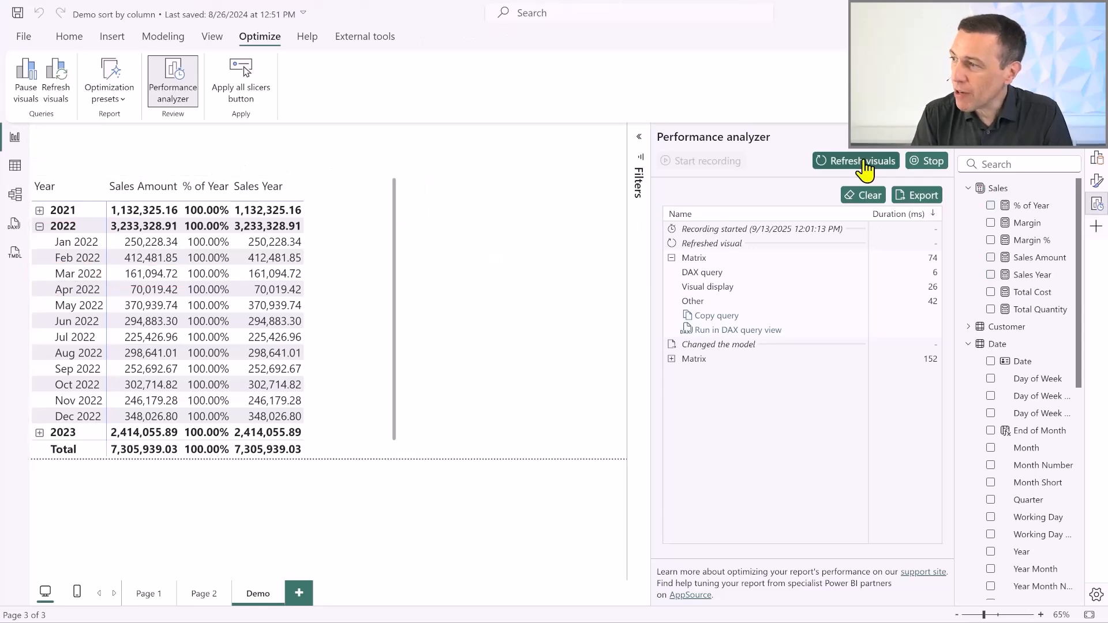
left_click(950, 151)
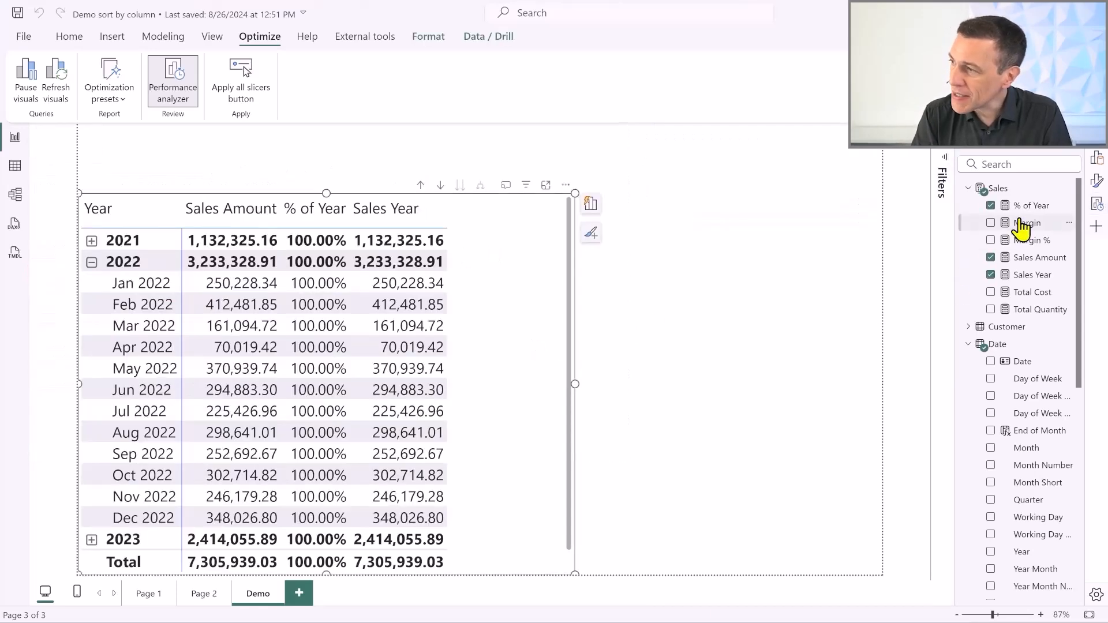
- Add 'Date'[Year Month Number] as a second column in REMOVEFILTERS in the Sales Year measure and commit the formula
left_click(1034, 276)
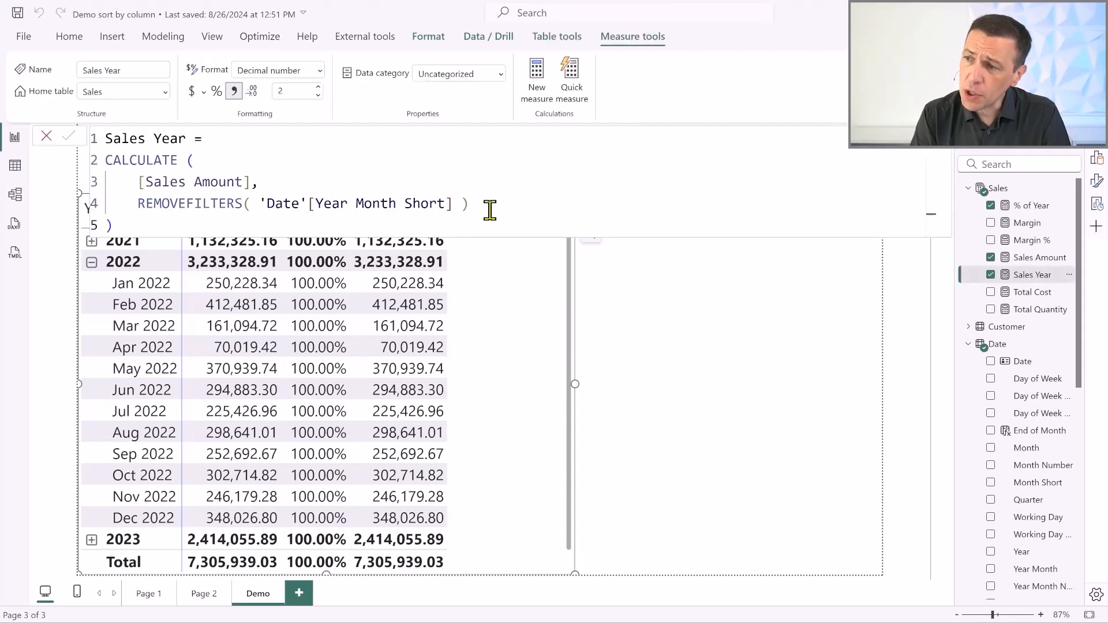
left_click(453, 203)
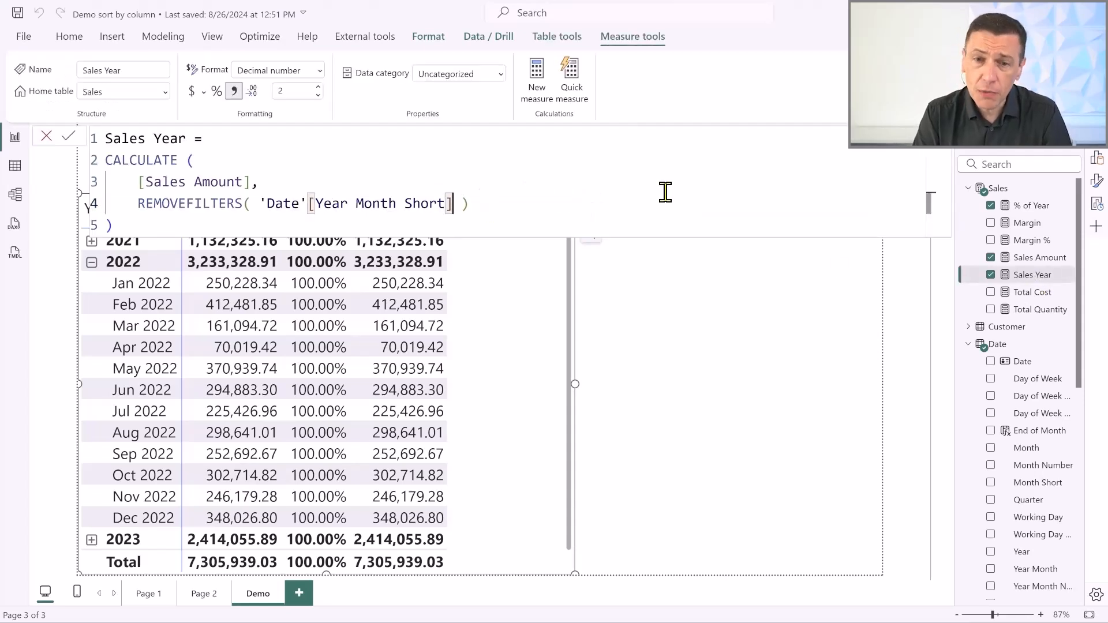
type(", Mon")
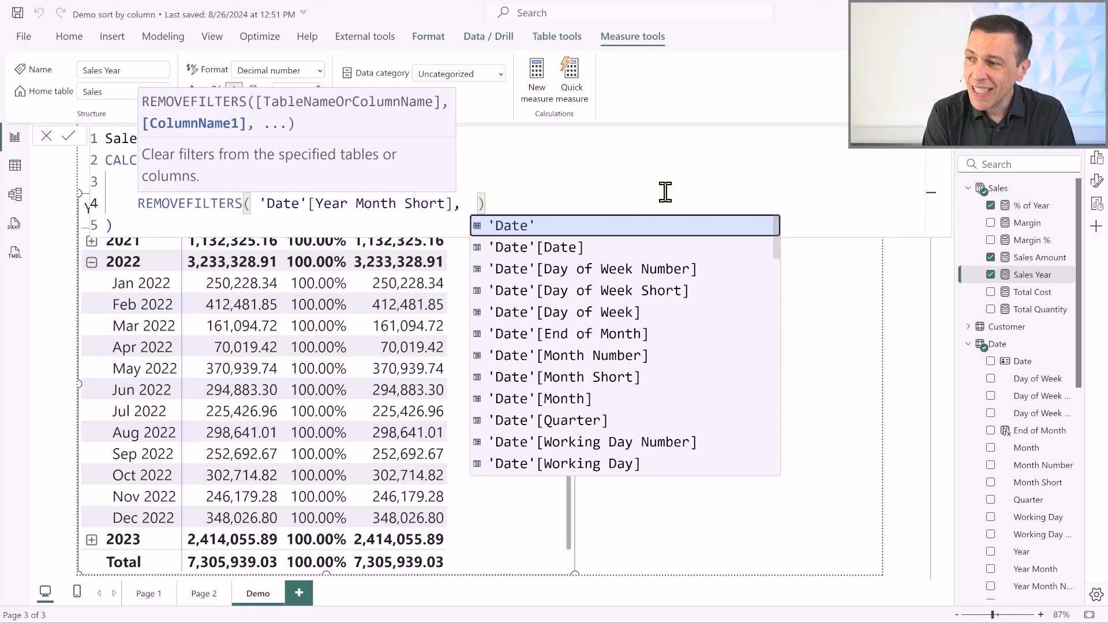
type("th N")
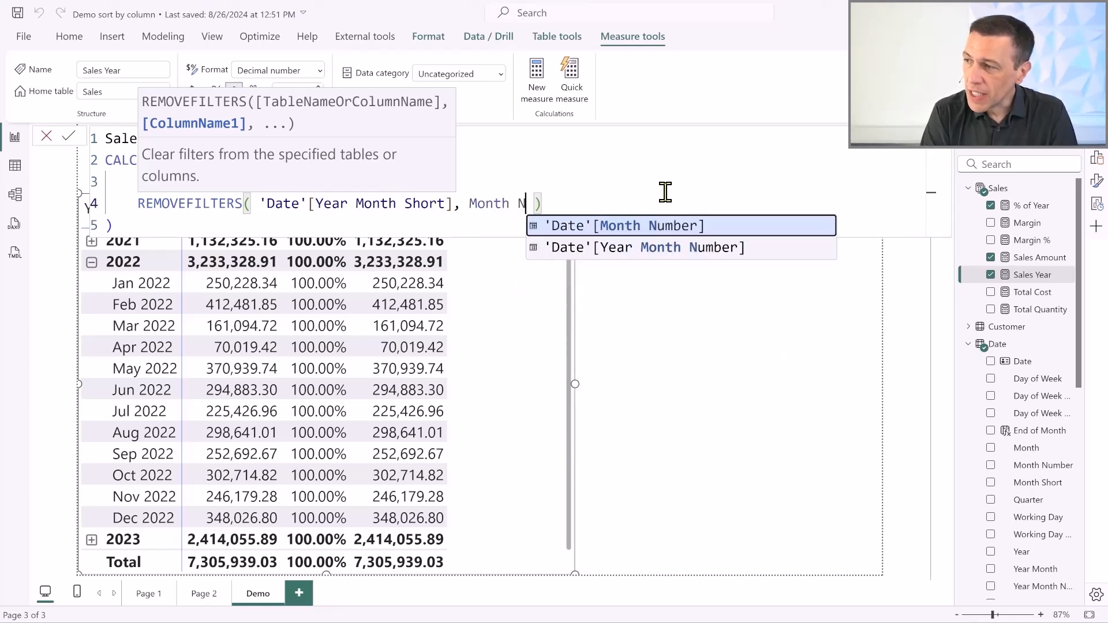
key("Down")
key("Tab")
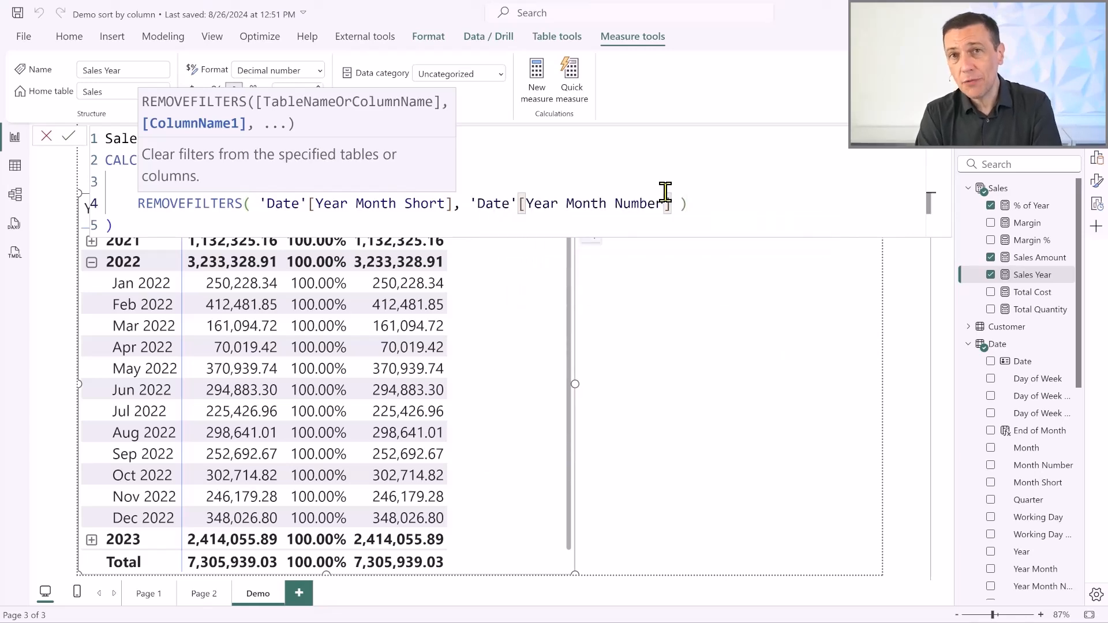
key("Return")
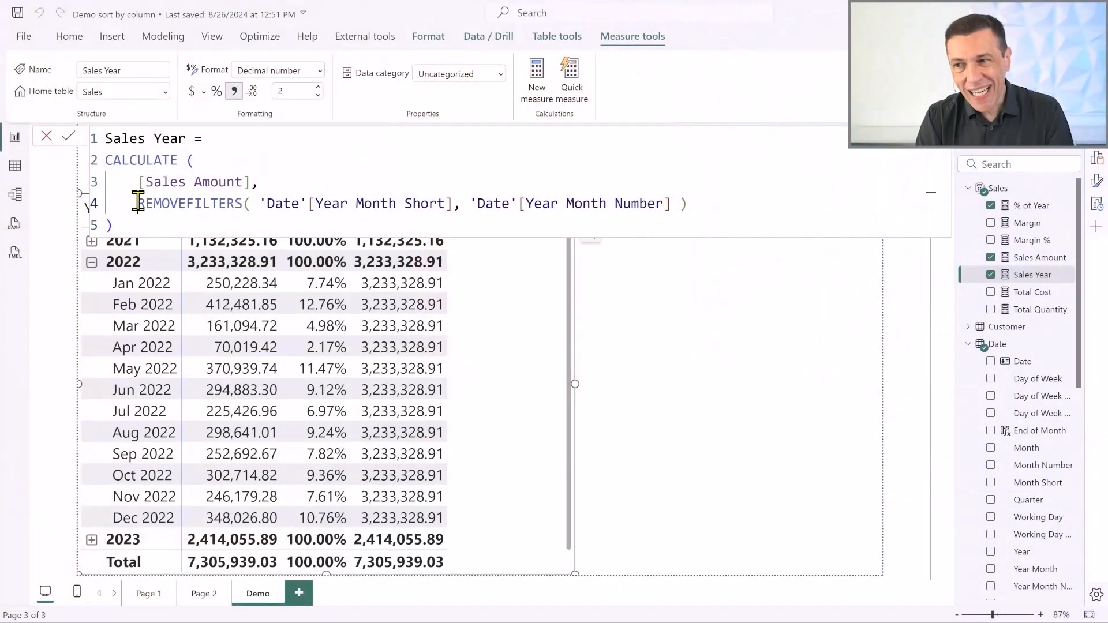
- Comment out the two-column REMOVEFILTERS line in the Sales Year measure and add REMOVEFILTERS( 'Date' ) on a new line below it
left_click(138, 203)
type("--")
key("End")
key("shift+Return")
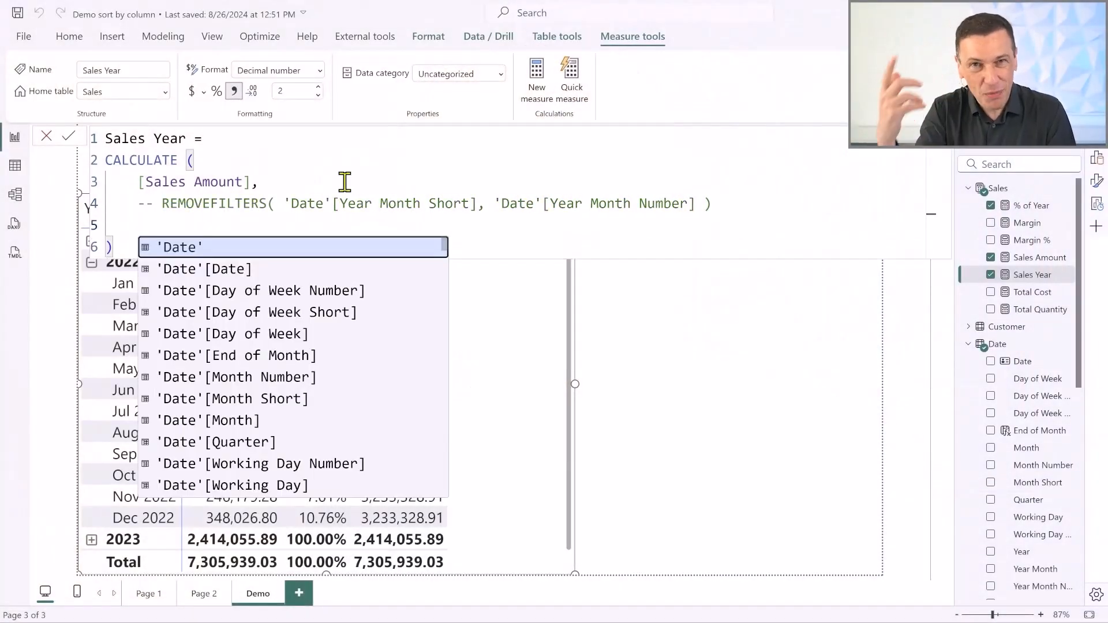
type("REMO")
type("'Date' ")
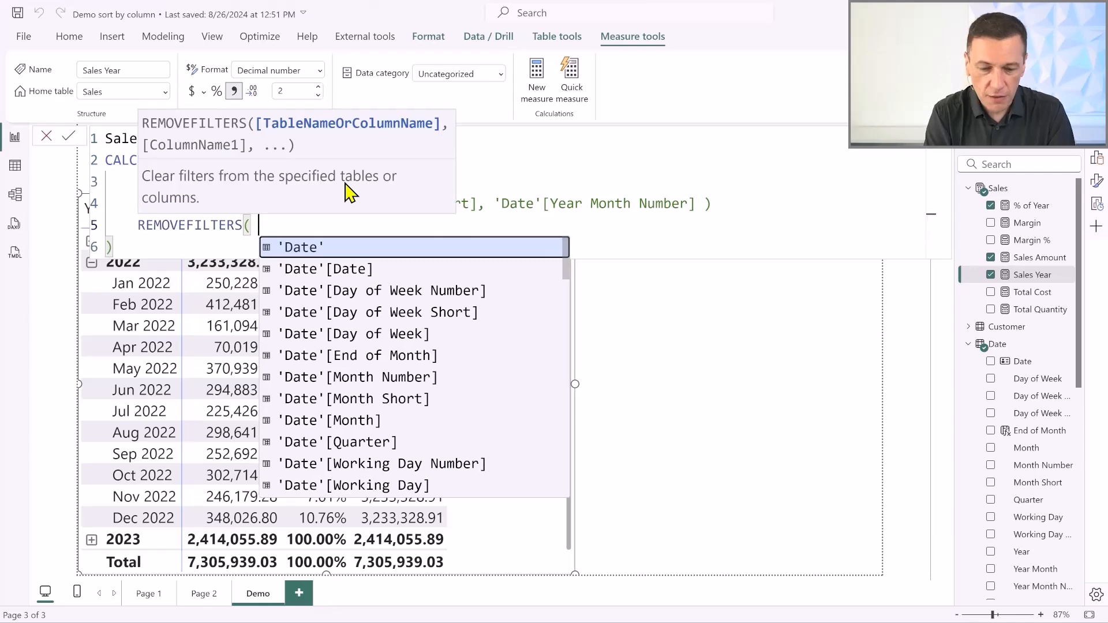
type(")")
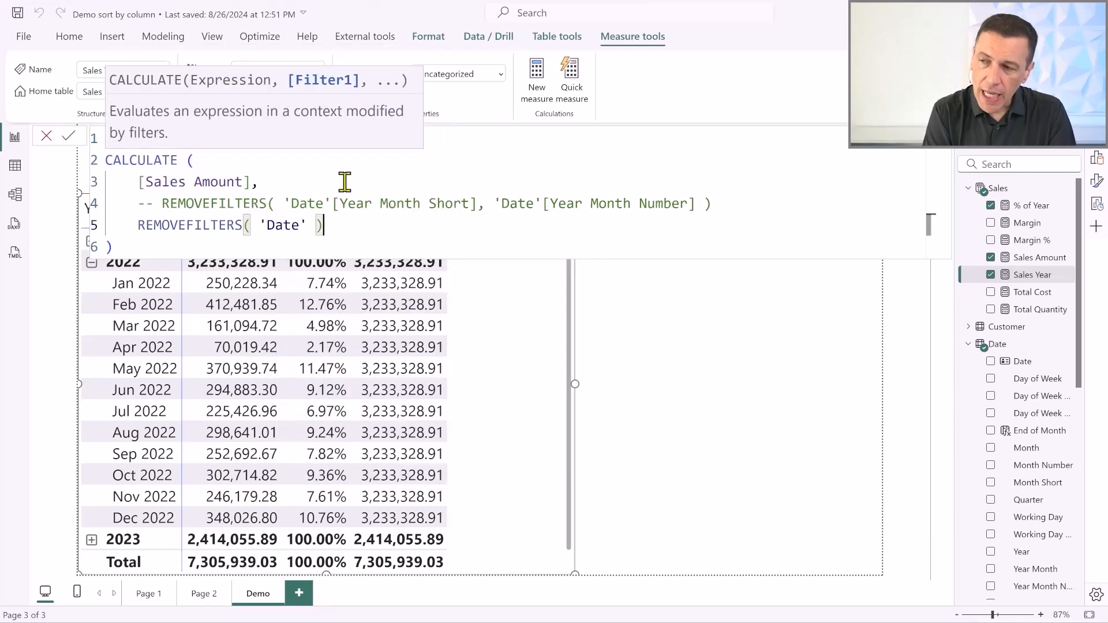
- Add VALUES ( 'Date'[Year] ) as a further CALCULATE filter argument on its own line in the Sales Year measure and commit the formula
type(",")
key("Return")
type("VALUES")
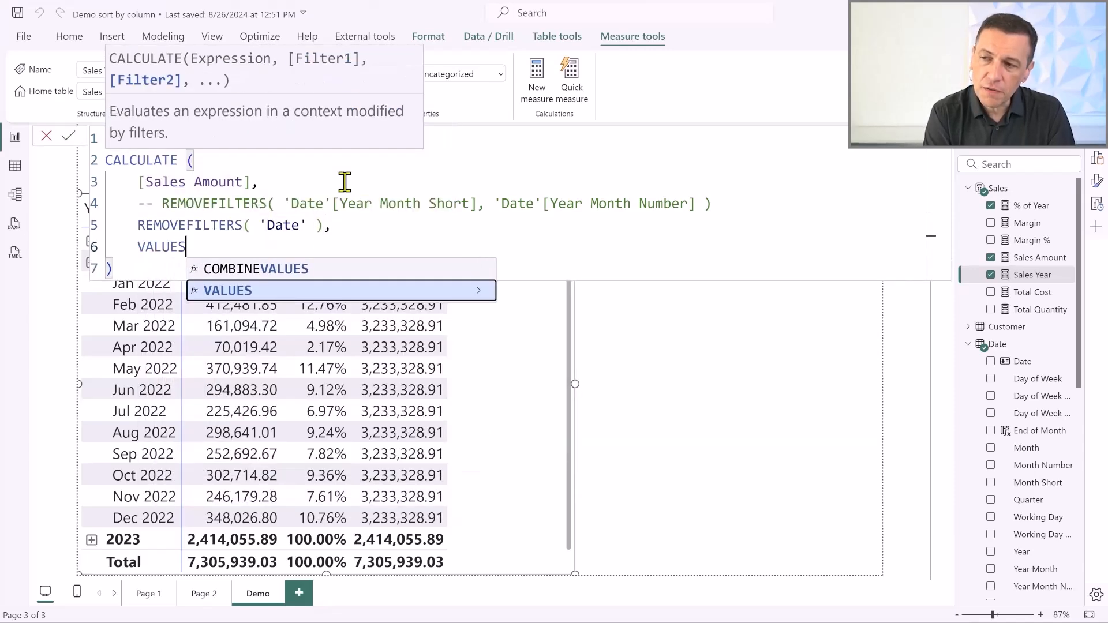
type(" )  Ye")
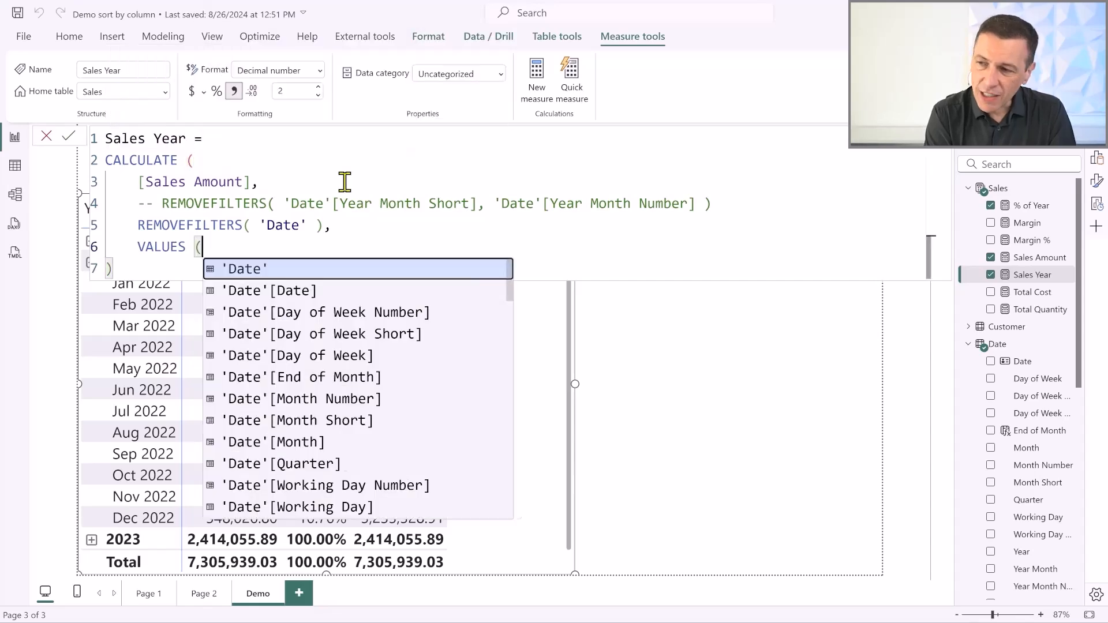
key("Down")
key("Down")
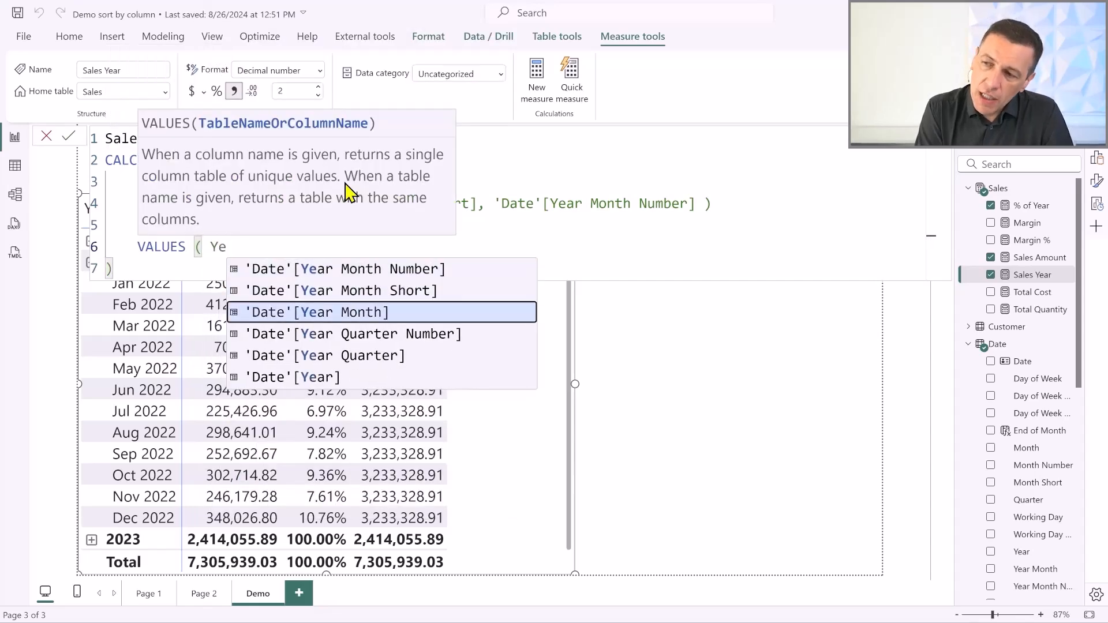
key("Down")
key("Down")
key("Down")
key("Tab")
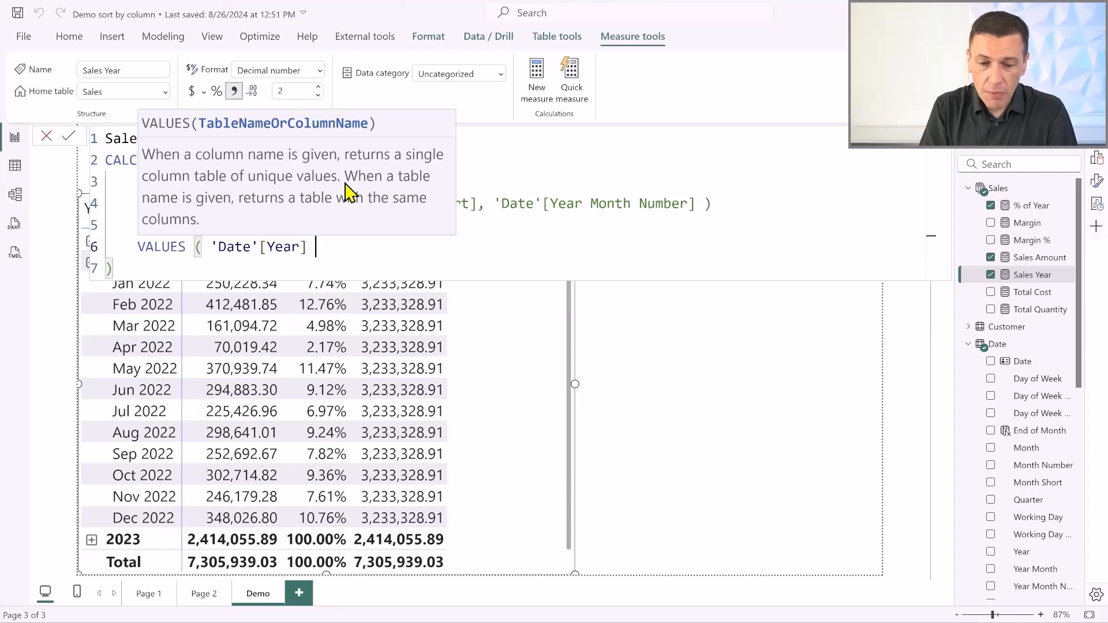
type(")")
key("Return")
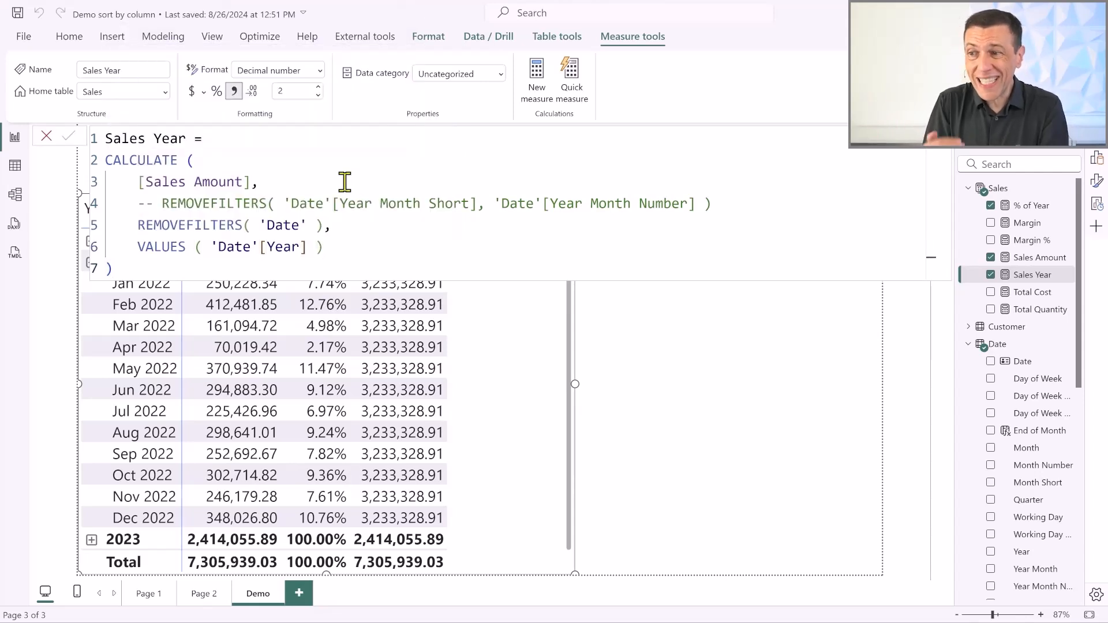